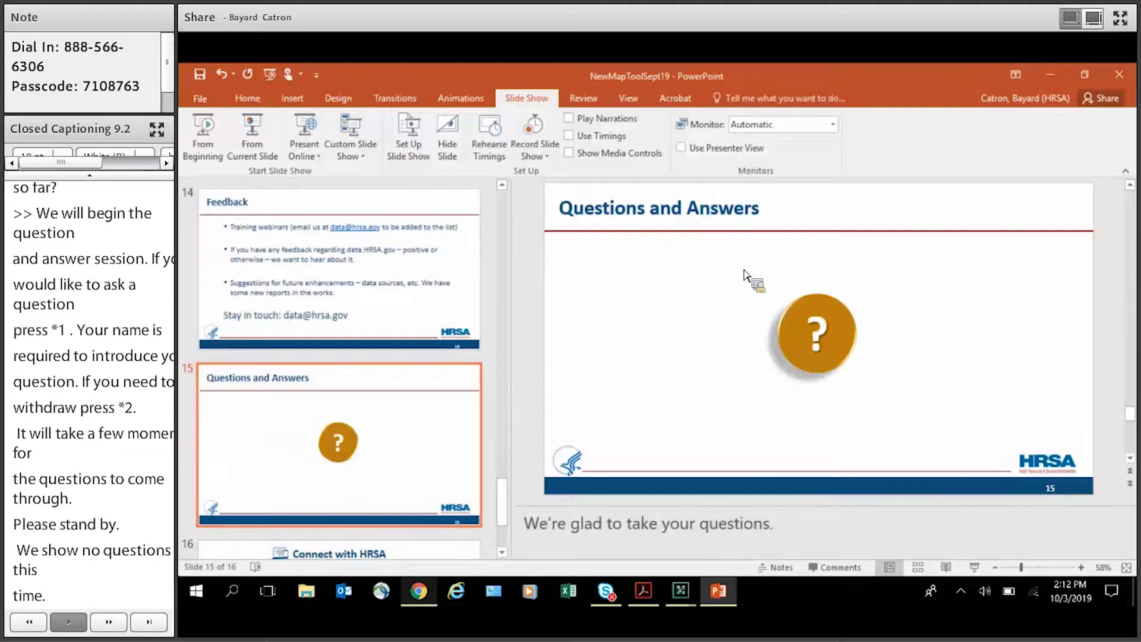
# Leave the PowerPoint slideshow and bring the data.HRSA.gov home page to the front in Chrome
pyautogui.click(438, 572)
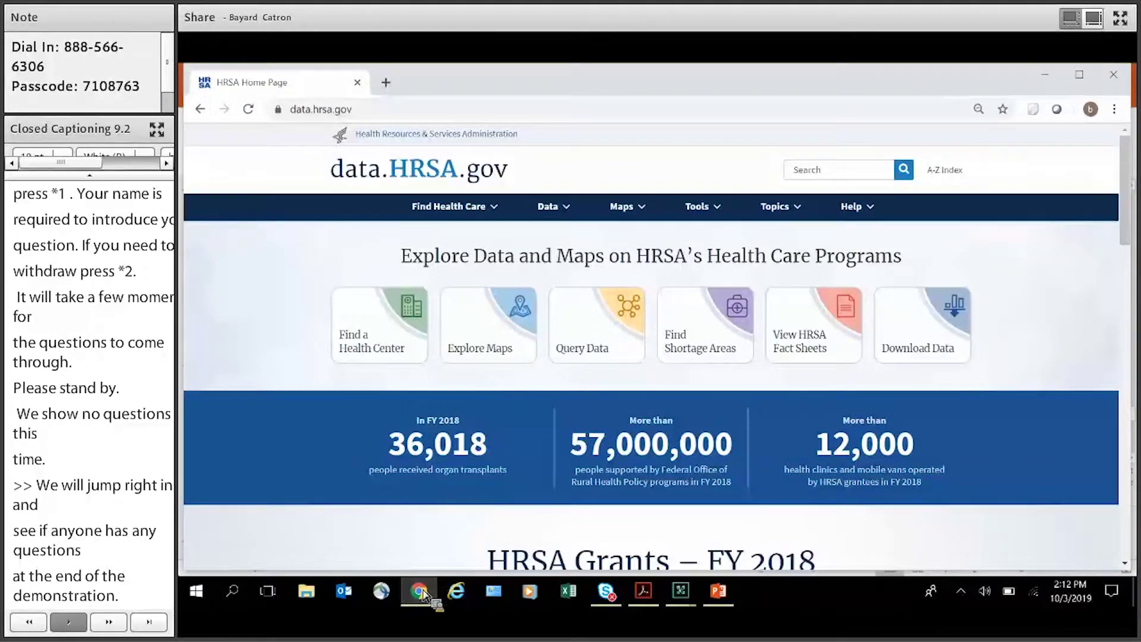
# Go to Maps > Map Tool and switch to the new upgraded Map Tool
pyautogui.click(623, 206)
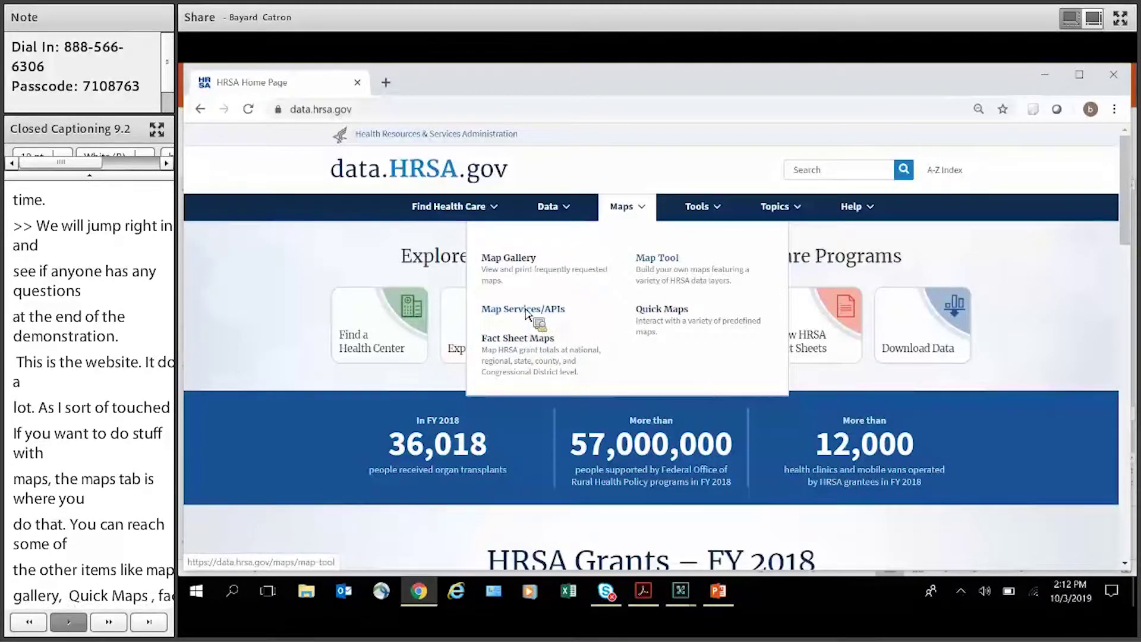
pyautogui.click(667, 263)
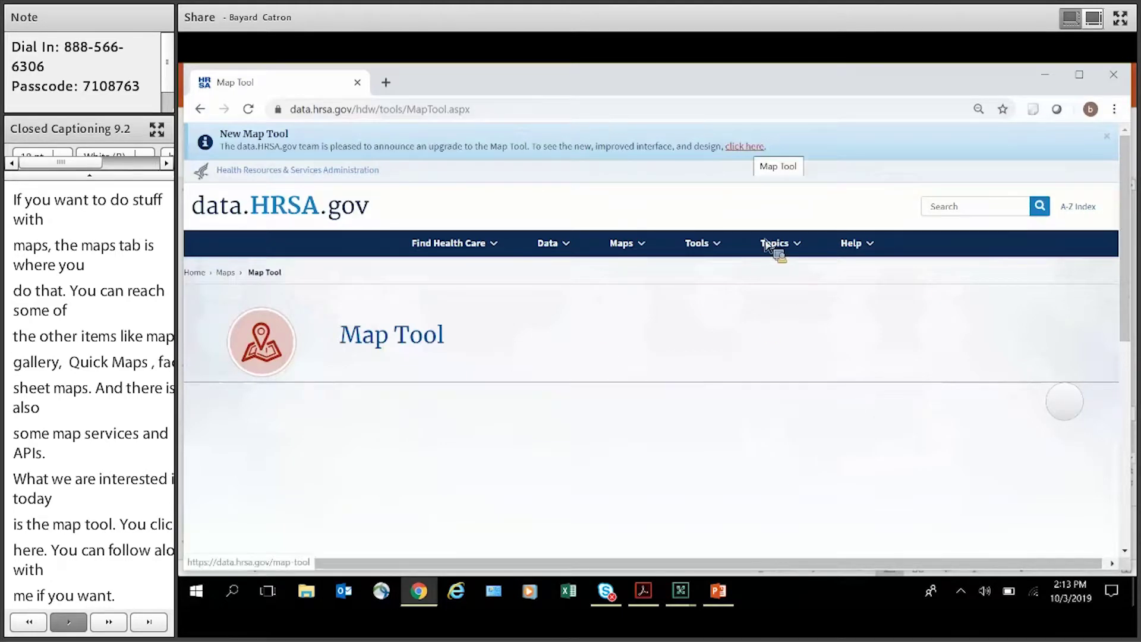
pyautogui.click(750, 149)
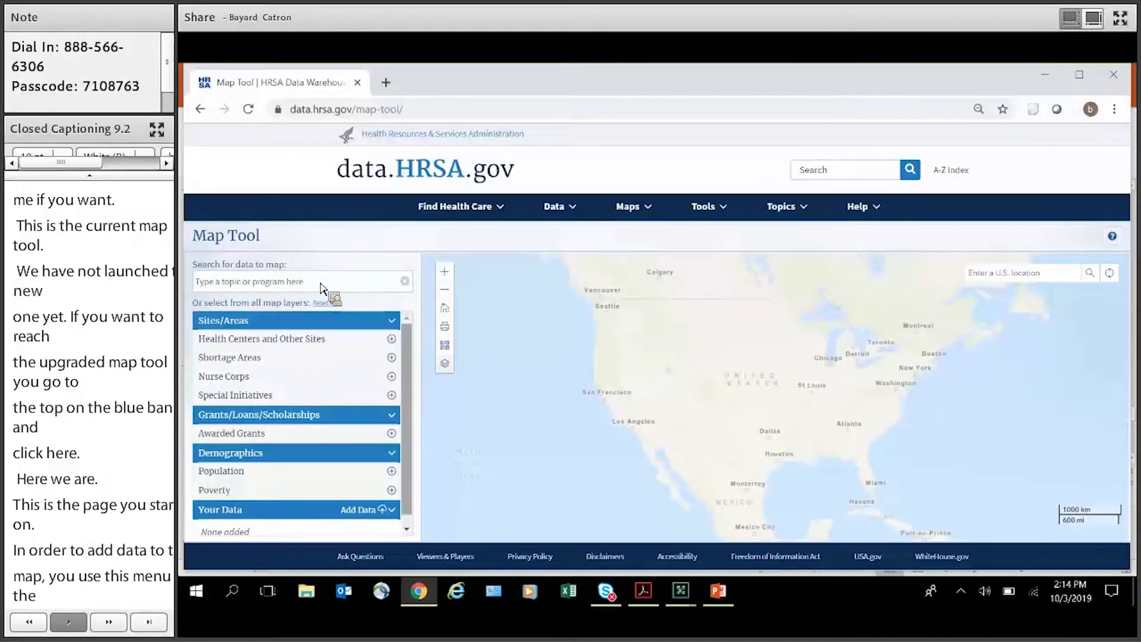
# Expand Health Centers and Other Sites, view then collapse HRSA Sites, and search layers for 'denta'
pyautogui.scroll(-1, 380, 332)
pyautogui.scroll(1, 416, 357)
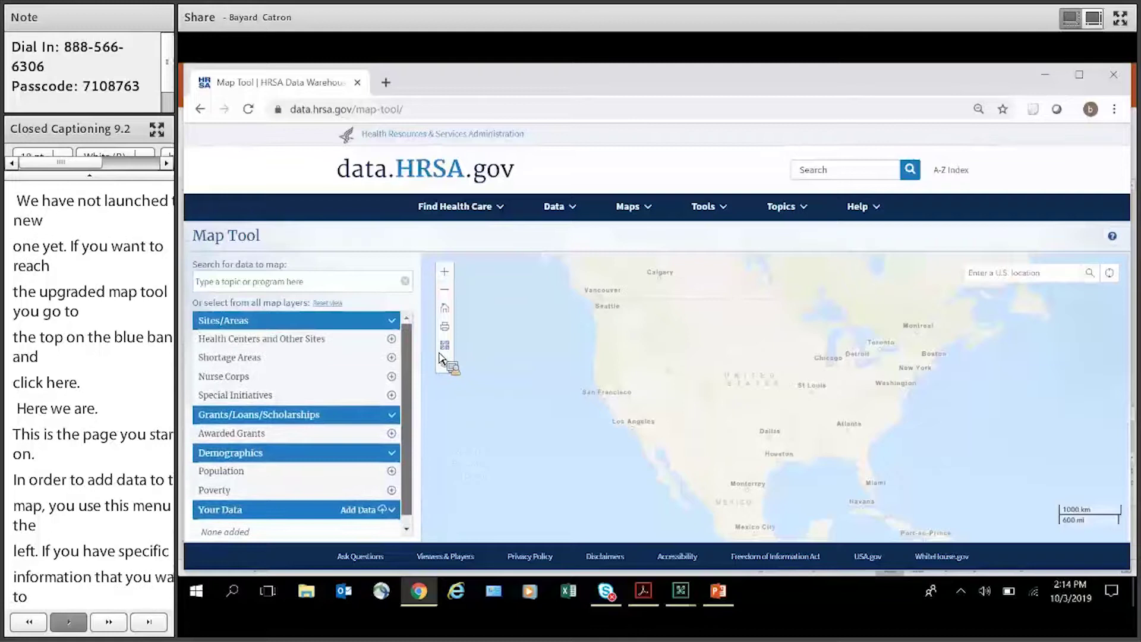
pyautogui.click(402, 340)
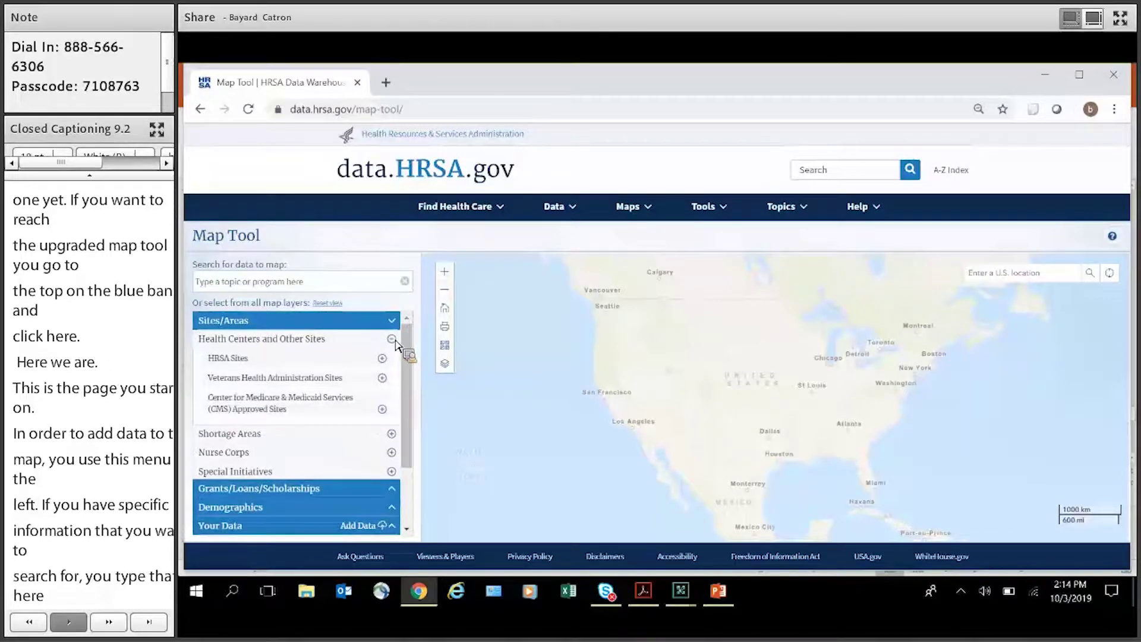
pyautogui.click(382, 358)
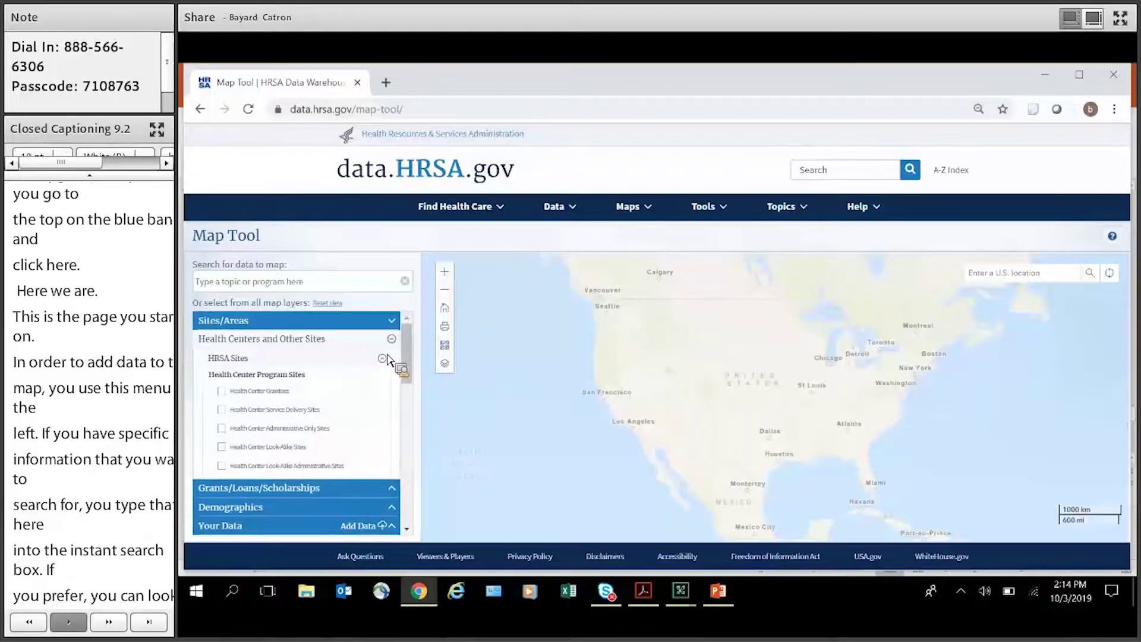
pyautogui.scroll(-2, 395, 356)
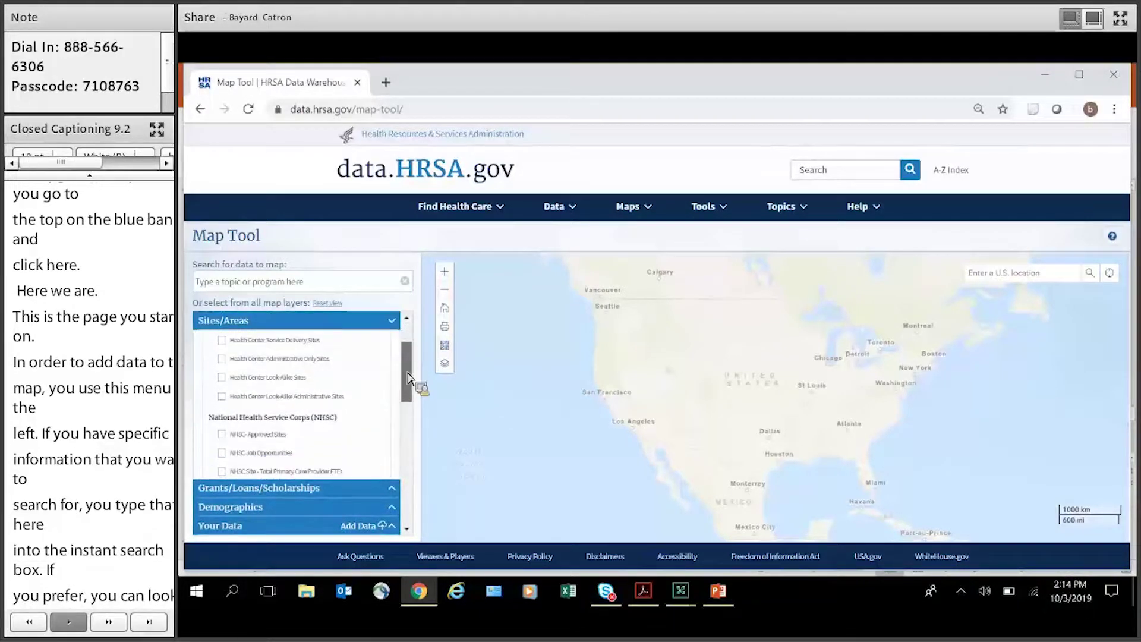
pyautogui.scroll(3, 408, 378)
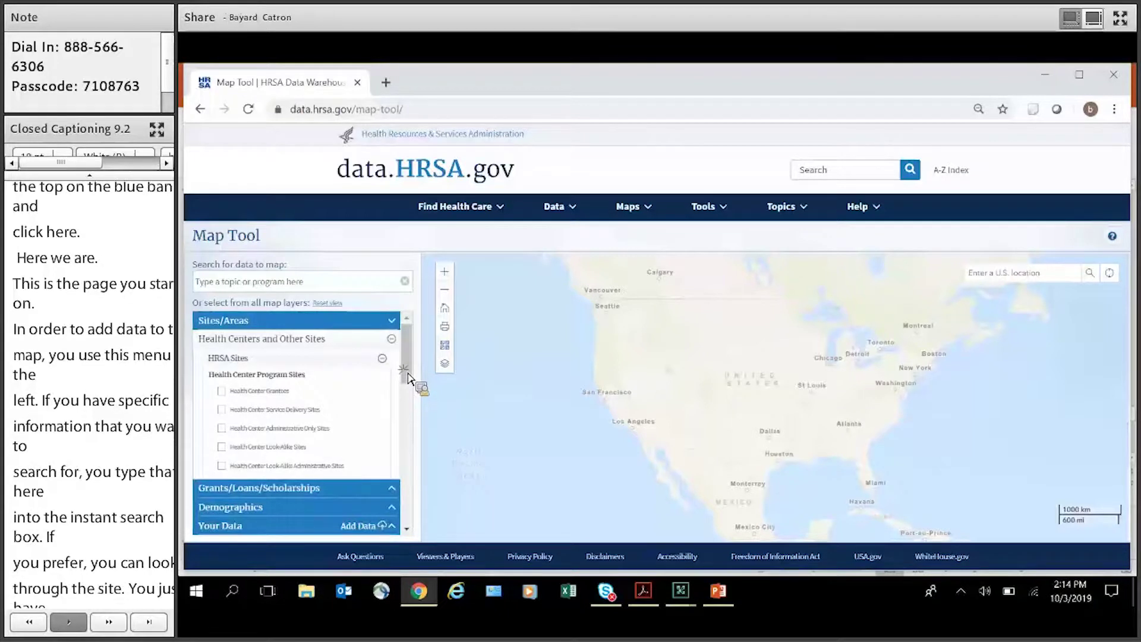
pyautogui.click(382, 357)
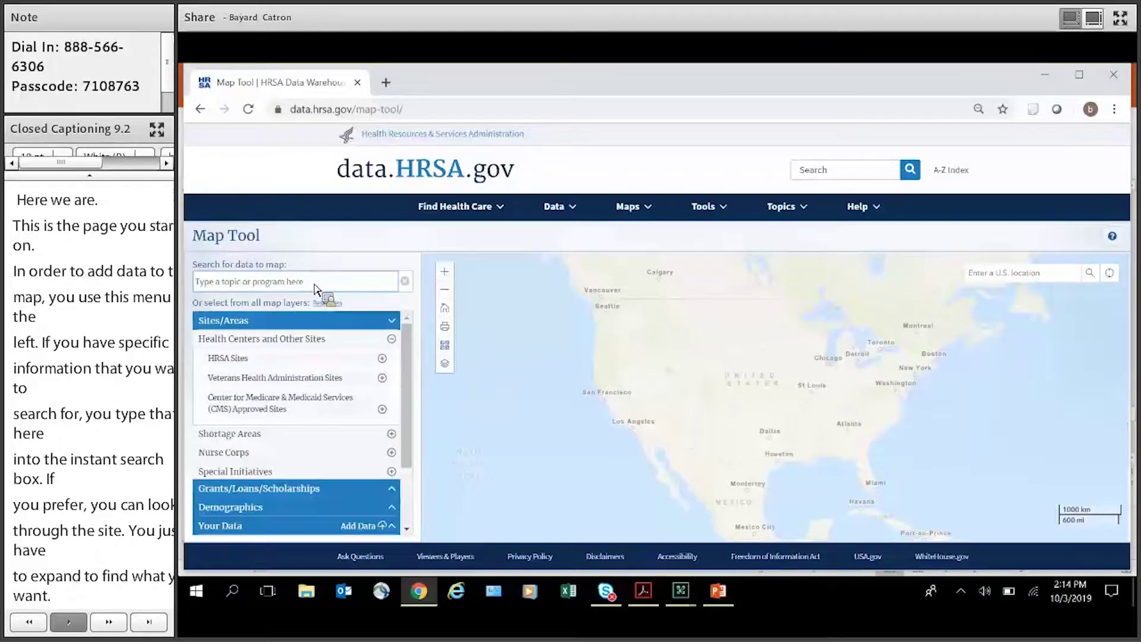
pyautogui.write('dental')
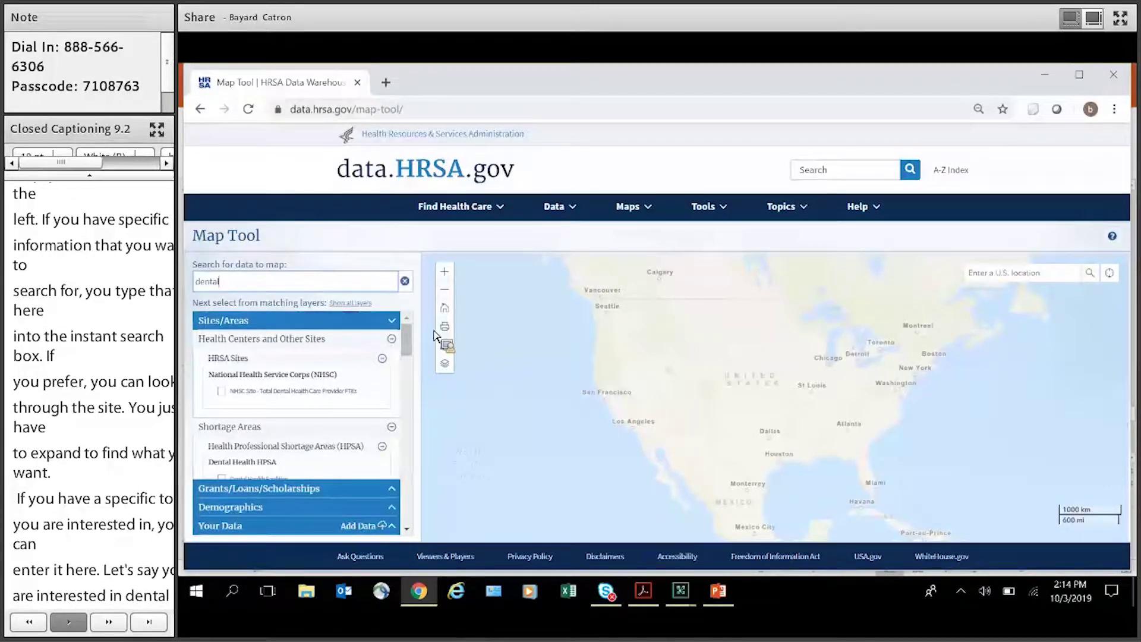
# Check the NHSC Site - Total Dental Health Care Provider FTEs layer
pyautogui.click(233, 394)
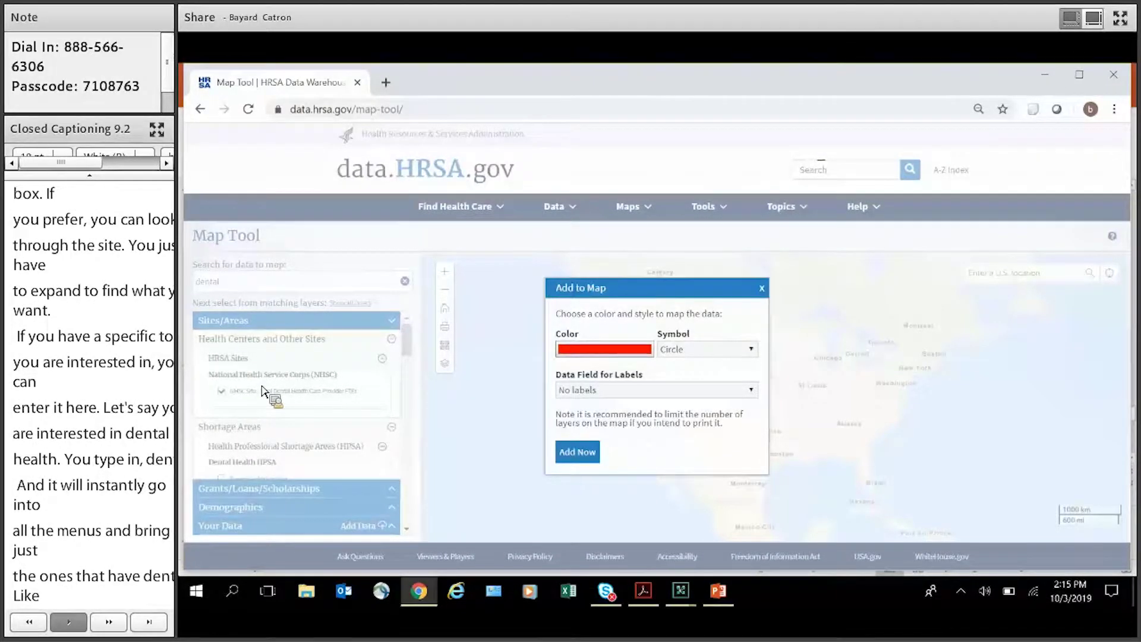
# Add the NHSC dental provider FTE layer to the map as dark green circles
pyautogui.click(614, 352)
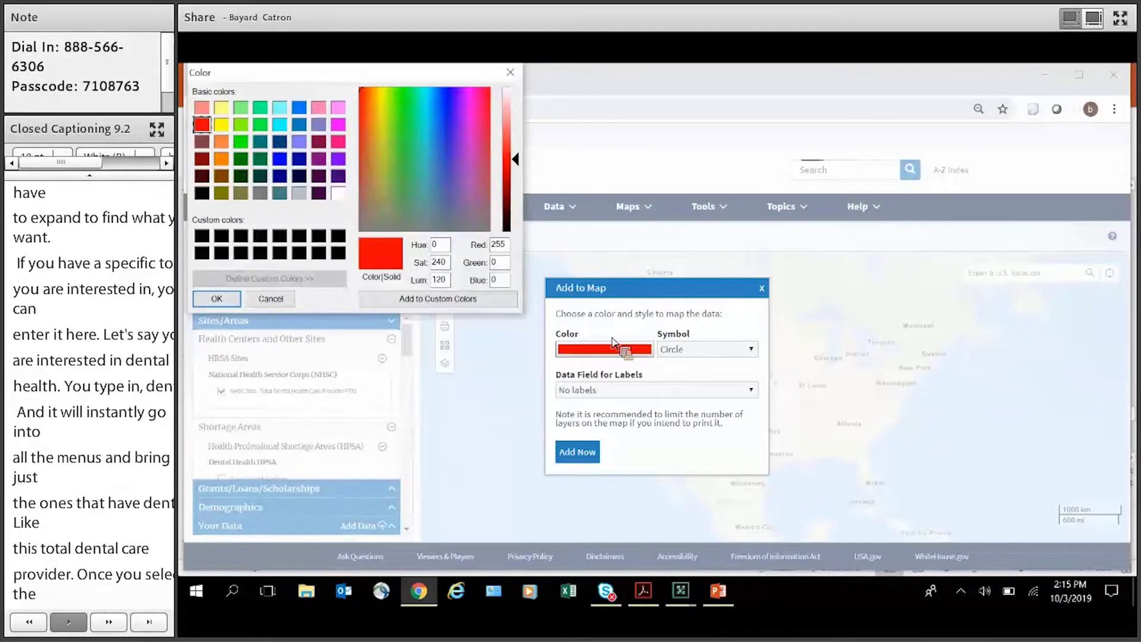
pyautogui.click(240, 158)
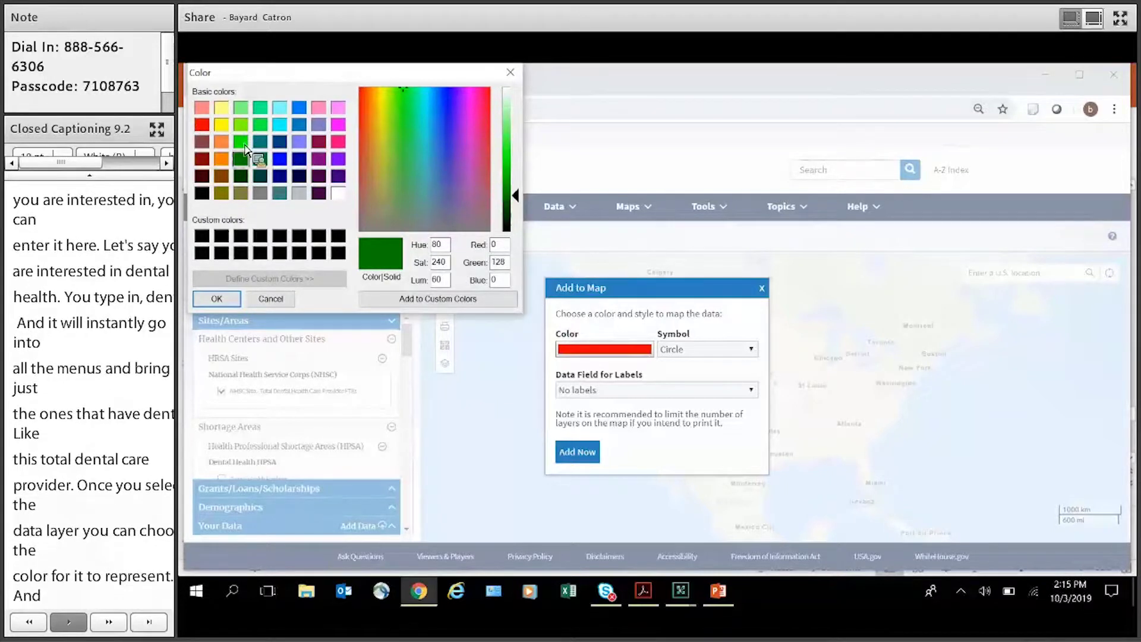
pyautogui.press('Return')
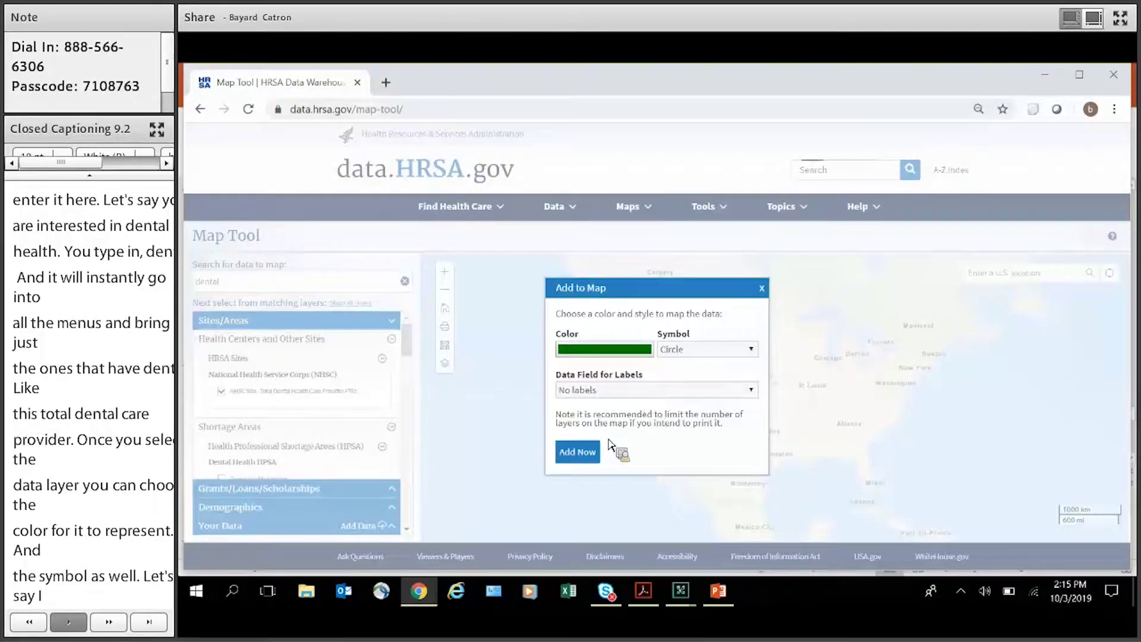
pyautogui.click(591, 452)
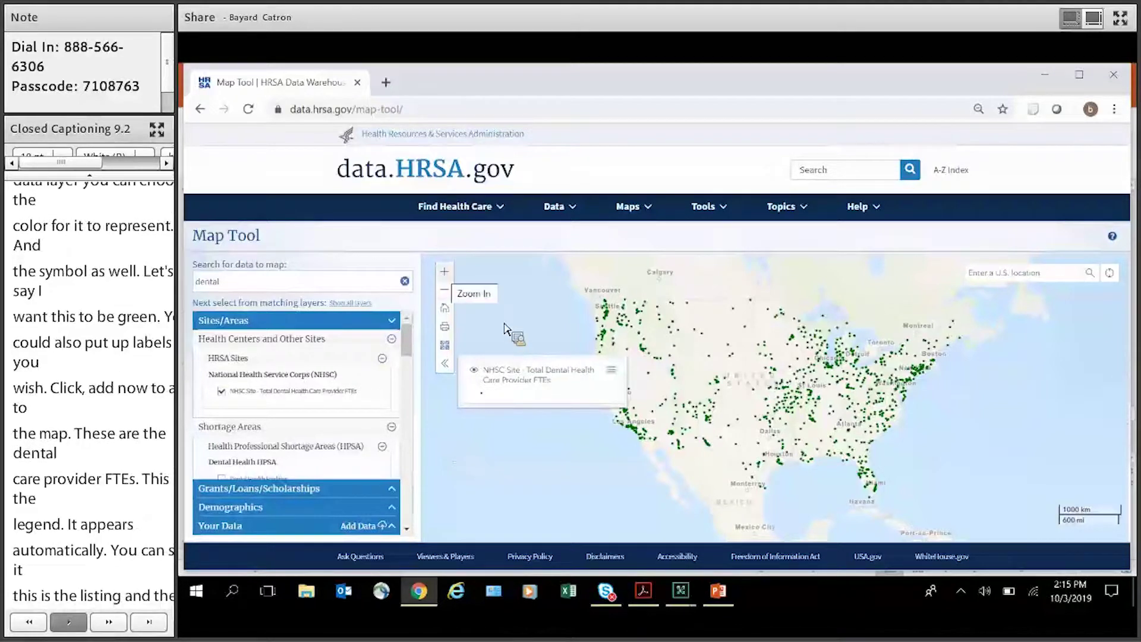
pyautogui.click(447, 274)
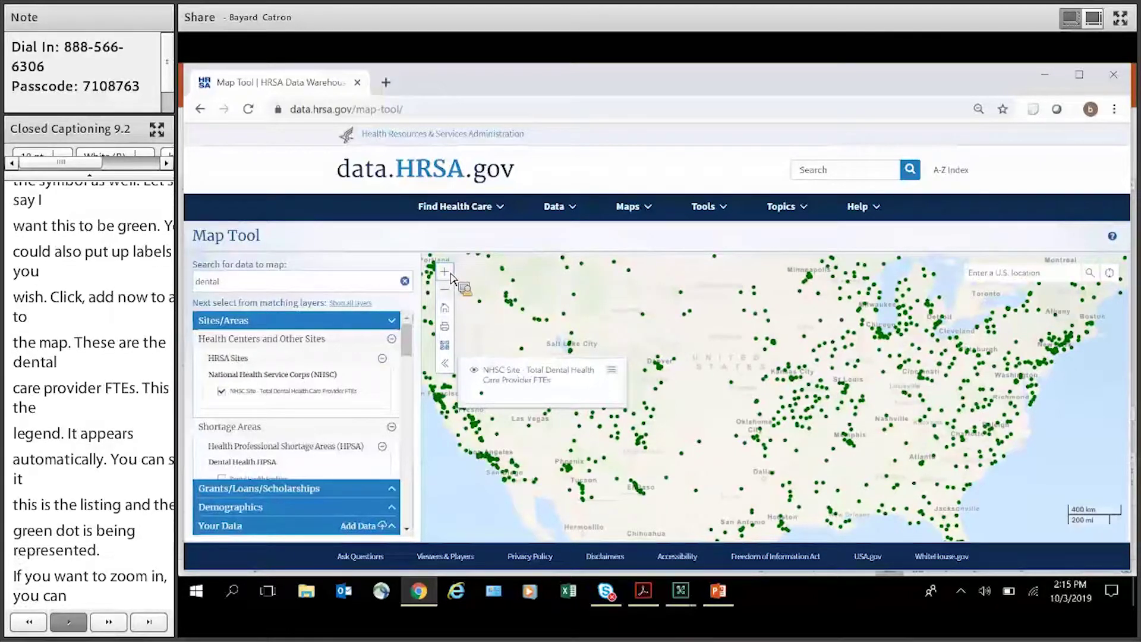
pyautogui.click(450, 292)
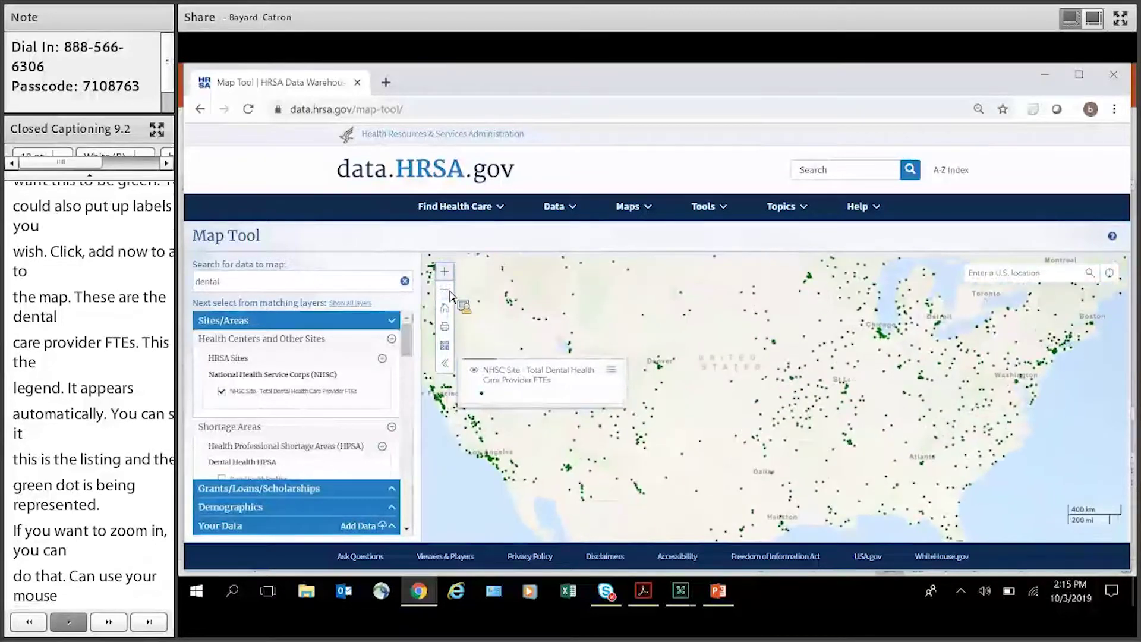
pyautogui.click(448, 277)
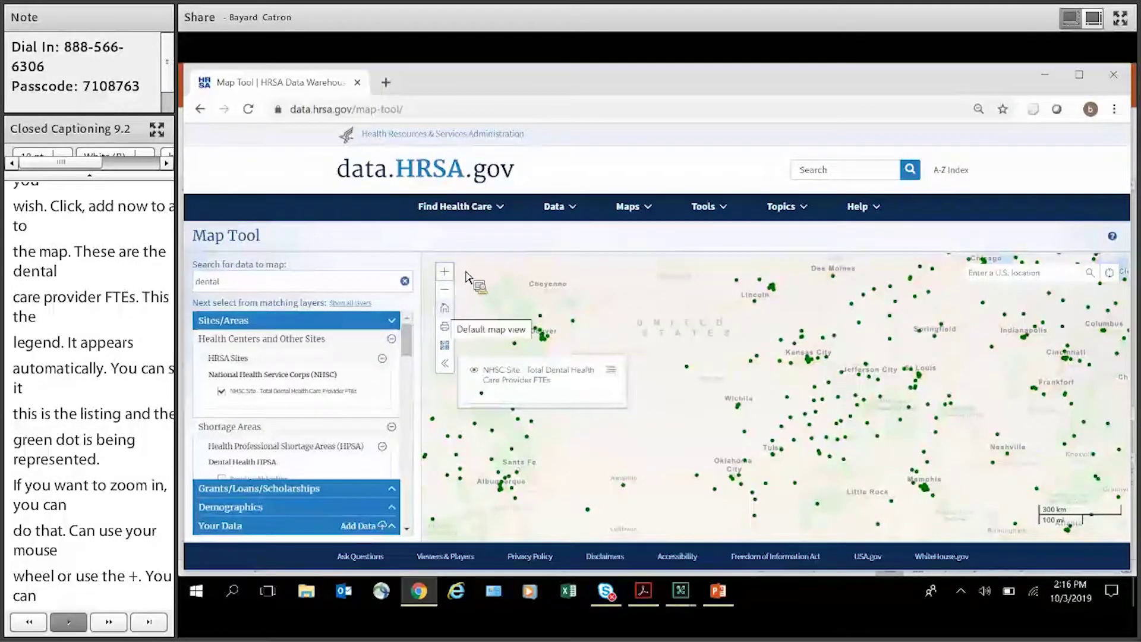
pyautogui.click(445, 309)
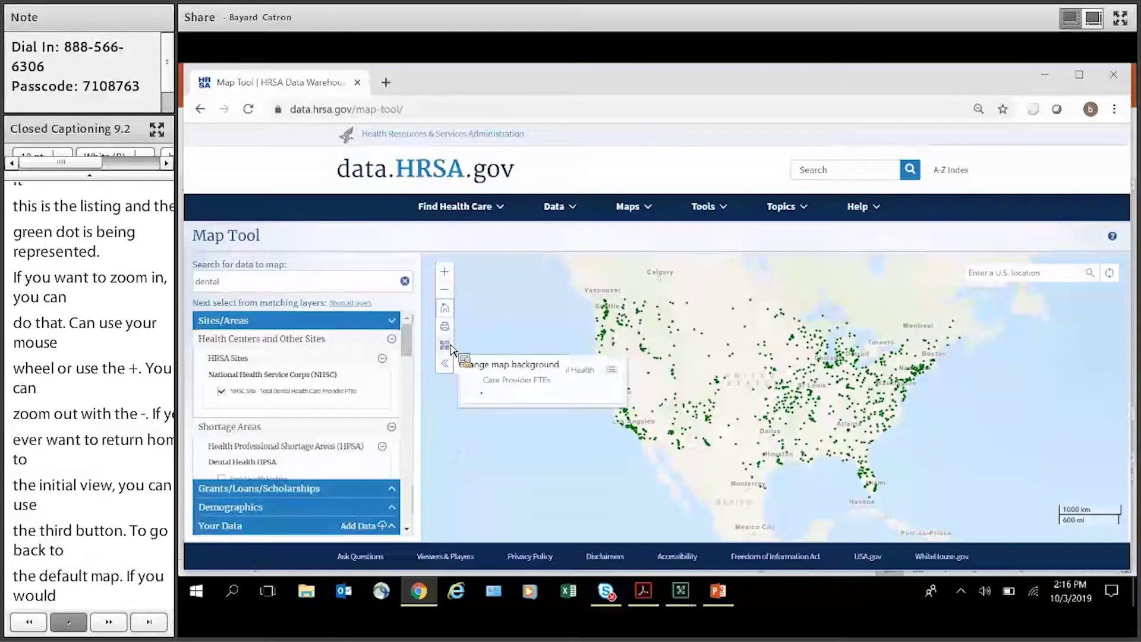
pyautogui.click(449, 347)
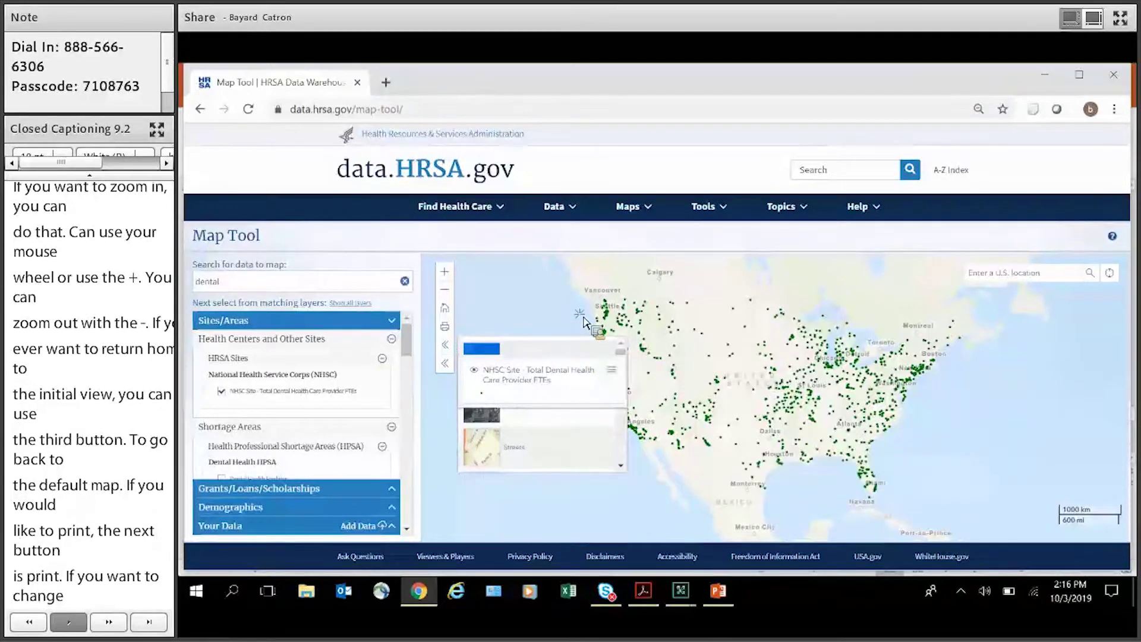
# Switch the basemap to Light Gray Canvas and check the Dental Health Areas (HPSA Score) layer
pyautogui.scroll(-3, 534, 454)
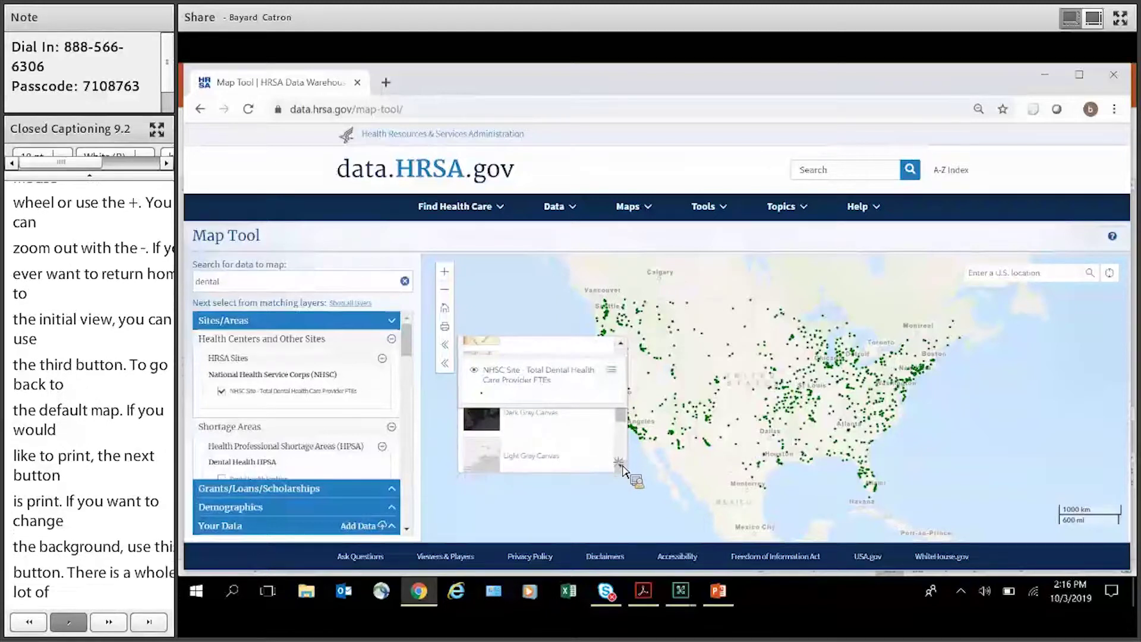
pyautogui.click(506, 452)
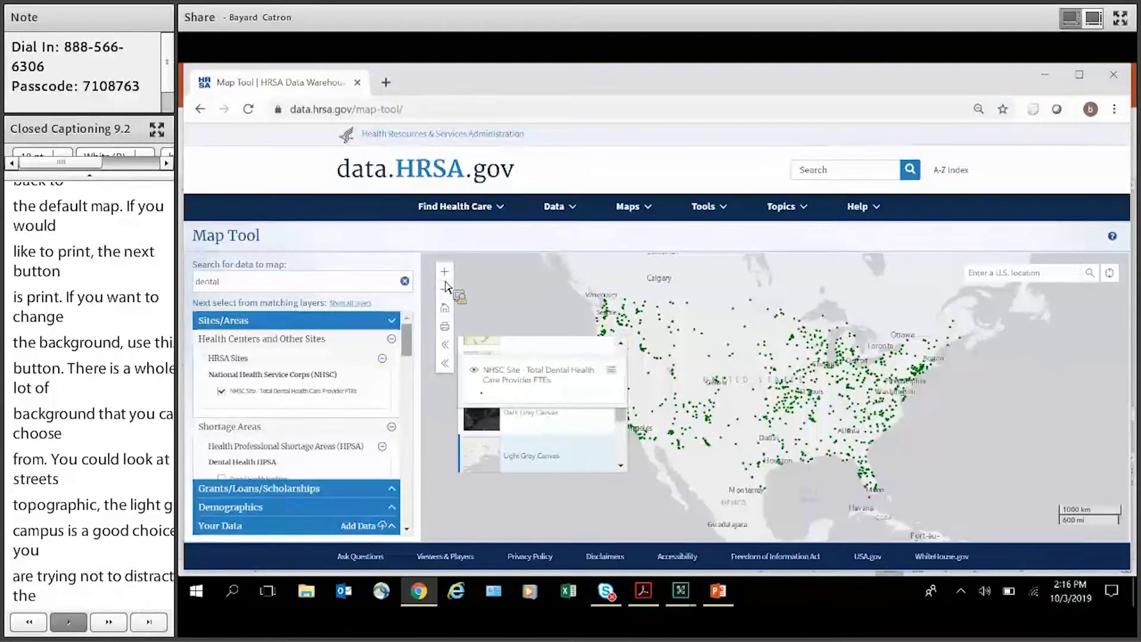
pyautogui.scroll(-3, 404, 333)
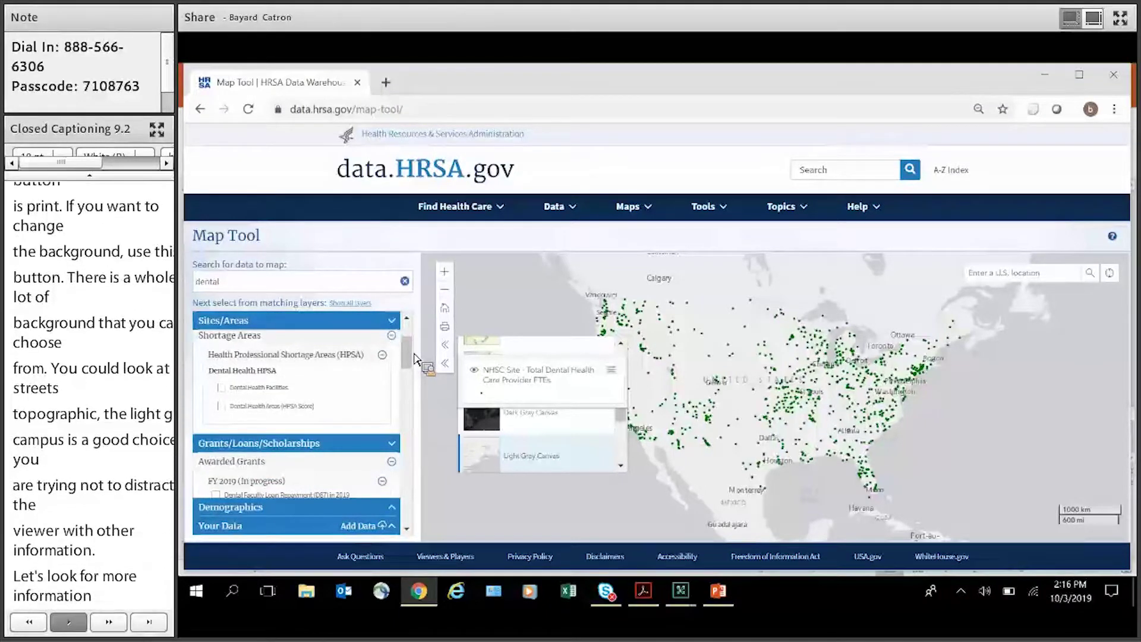
pyautogui.click(227, 409)
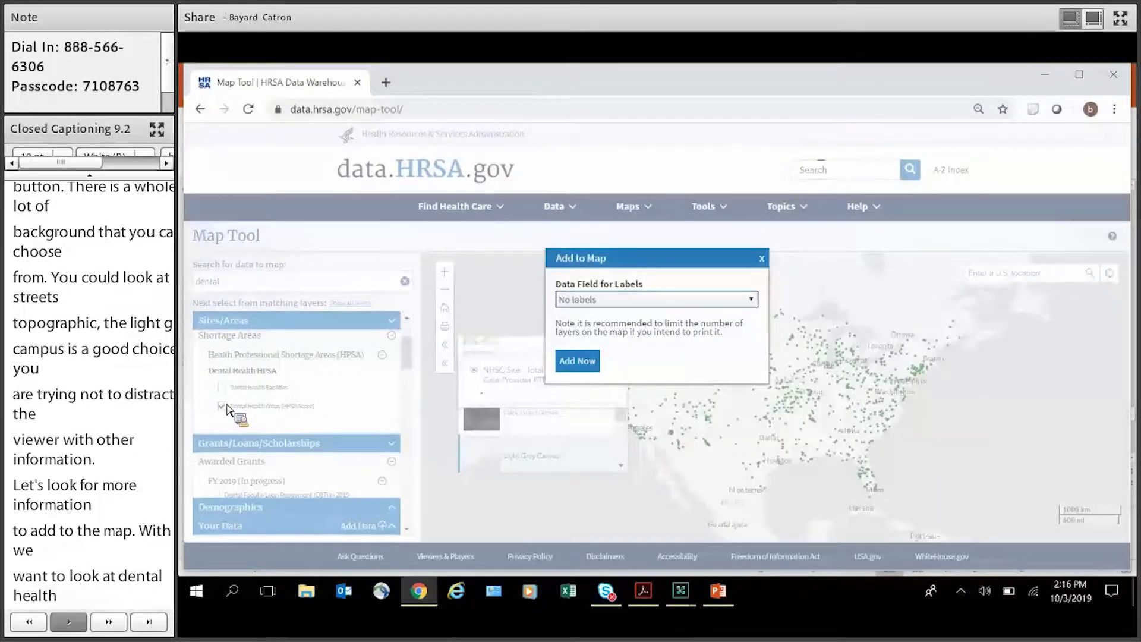
# Add Dental Health Areas (HPSA Score) with no labels, then open the NHSC Site layer's options
pyautogui.click(590, 365)
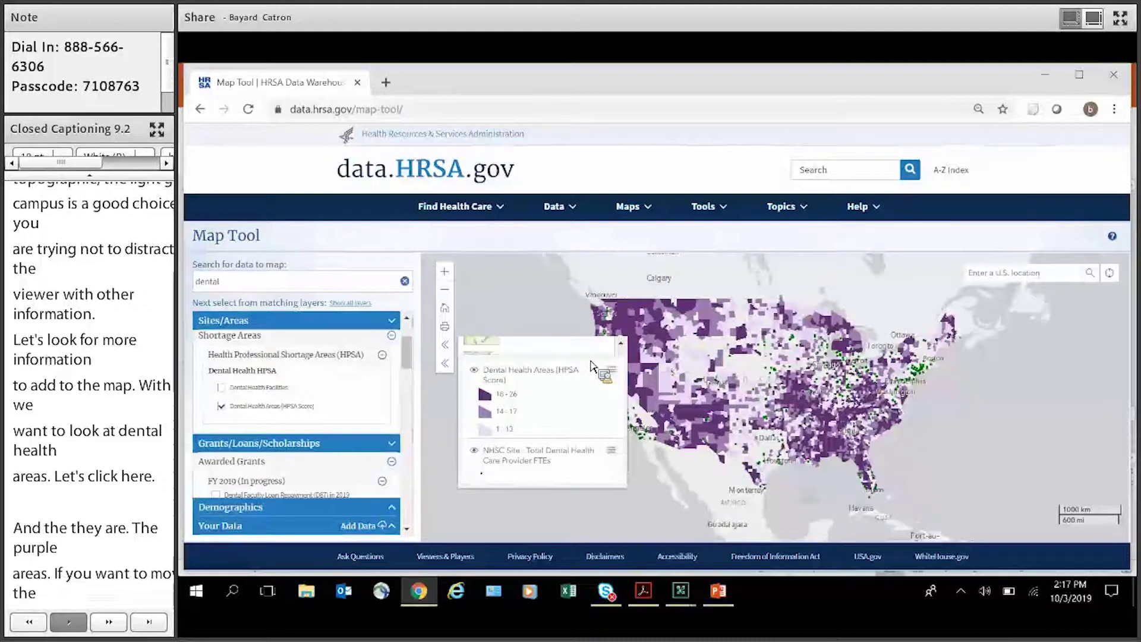
pyautogui.click(613, 451)
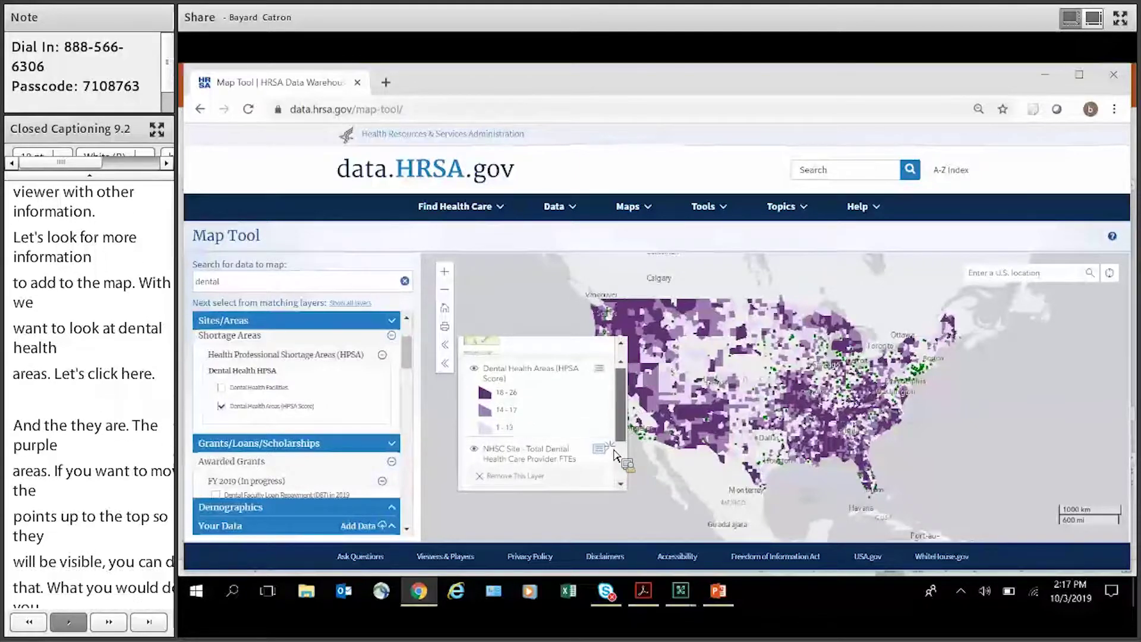
# Move the NHSC Site dental layer up above the Dental Health Areas shading
pyautogui.scroll(-2, 614, 453)
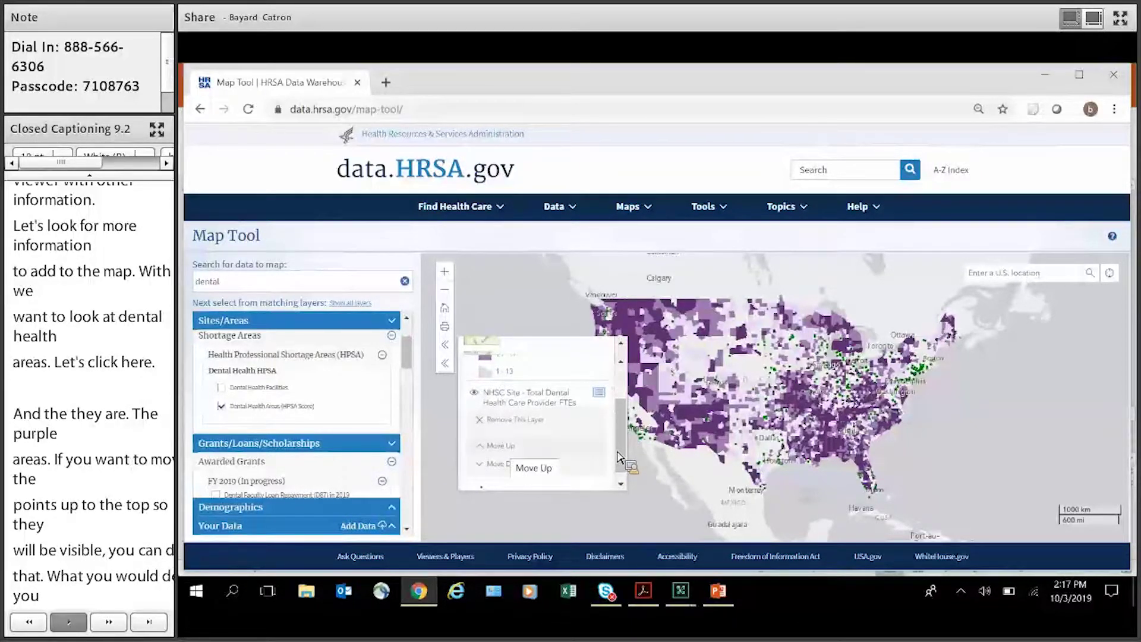
pyautogui.click(507, 449)
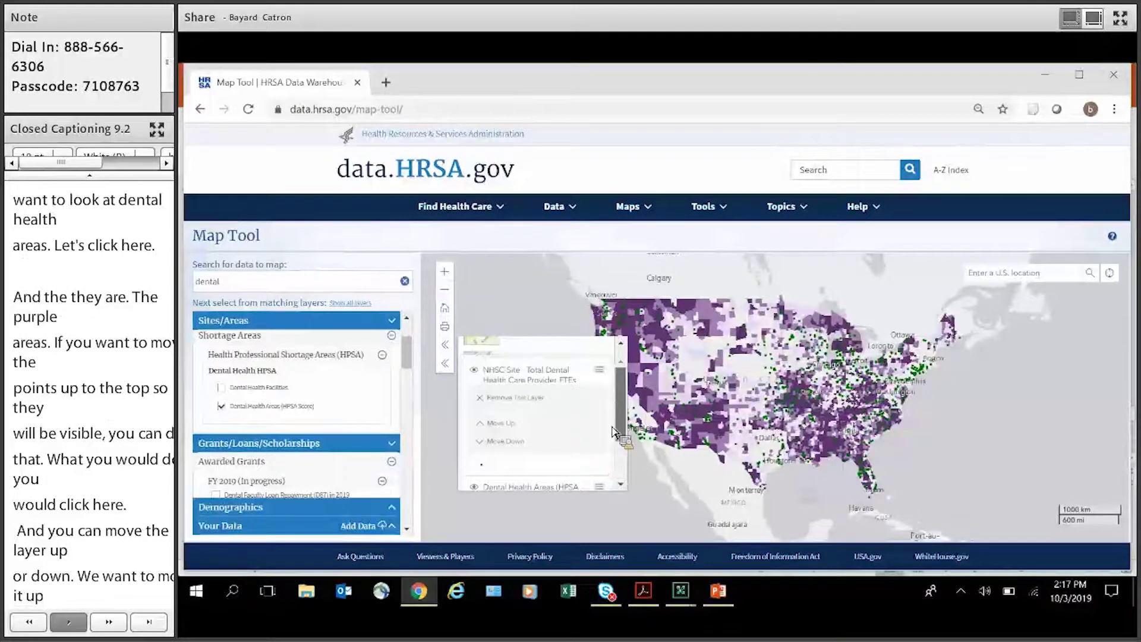
pyautogui.scroll(-2, 618, 428)
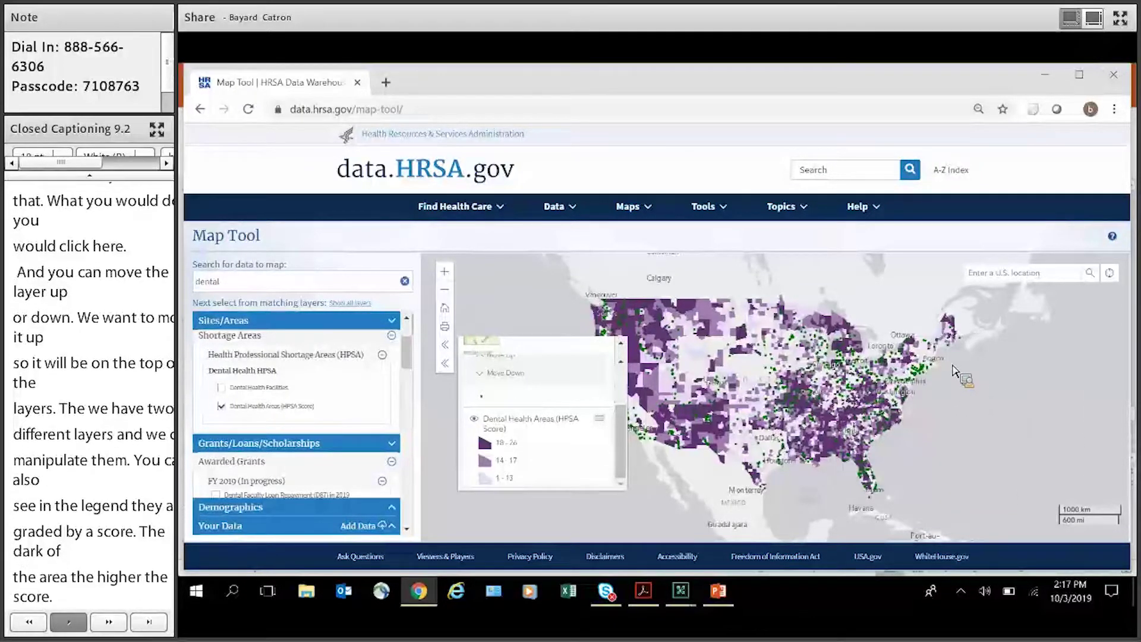
# Centre the map on Maryland with a location search for 'md' and clear the dental layer search
pyautogui.click(1013, 274)
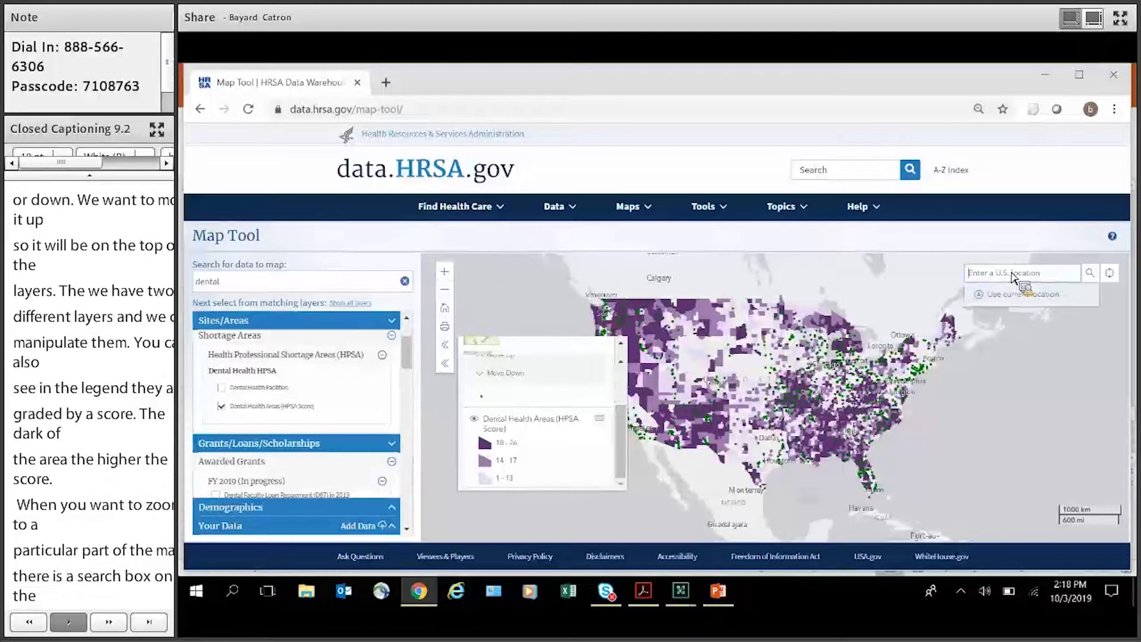
pyautogui.write('md')
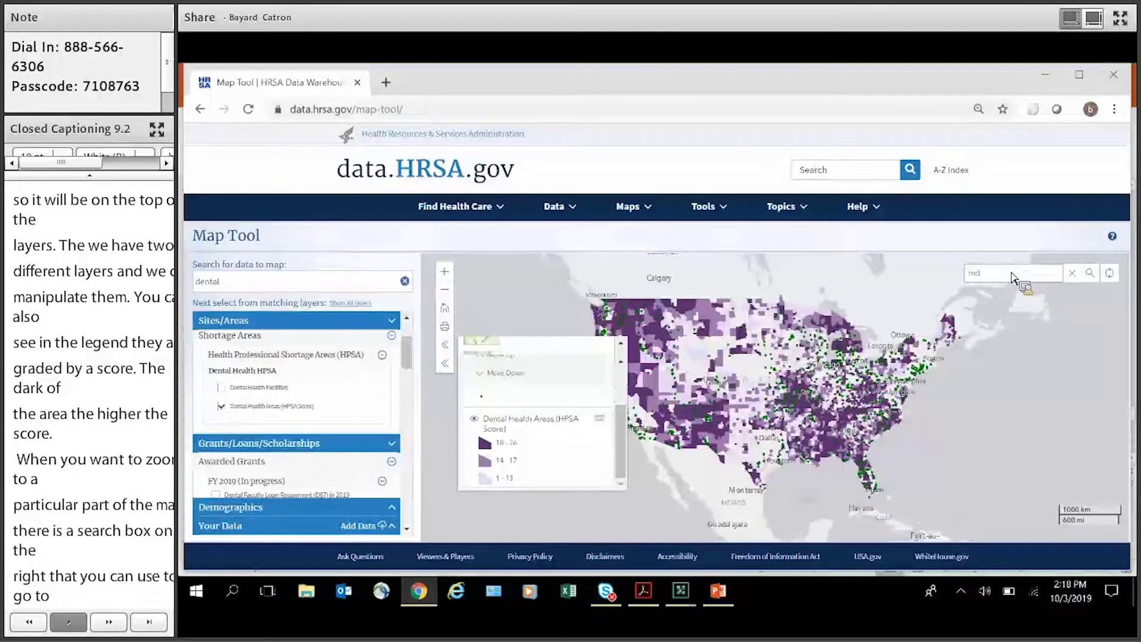
pyautogui.press('Return')
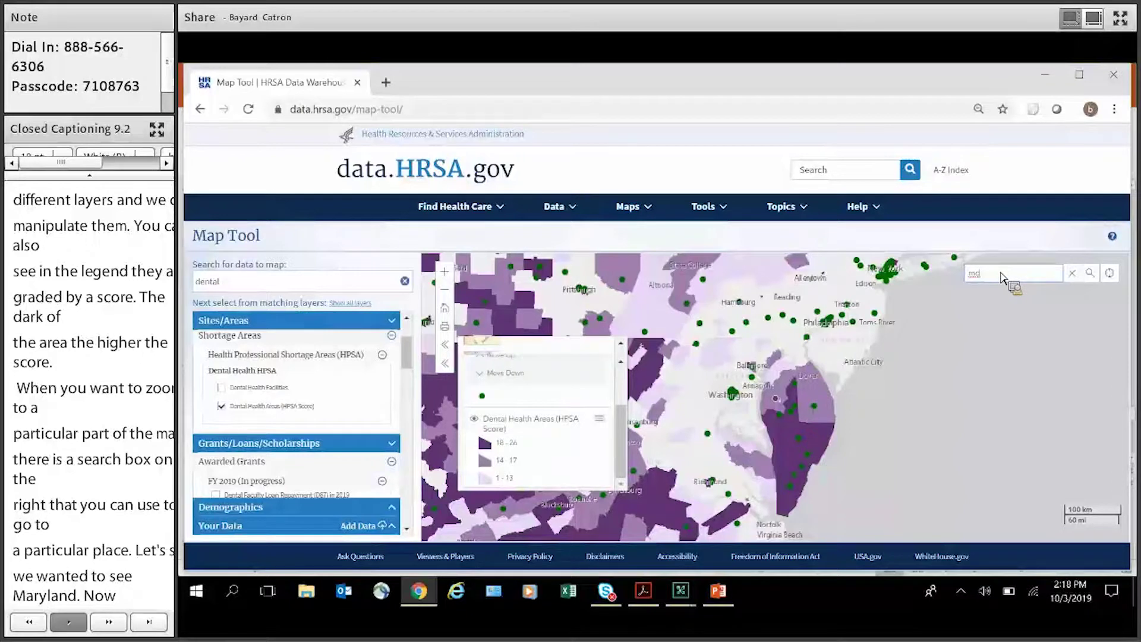
pyautogui.click(405, 281)
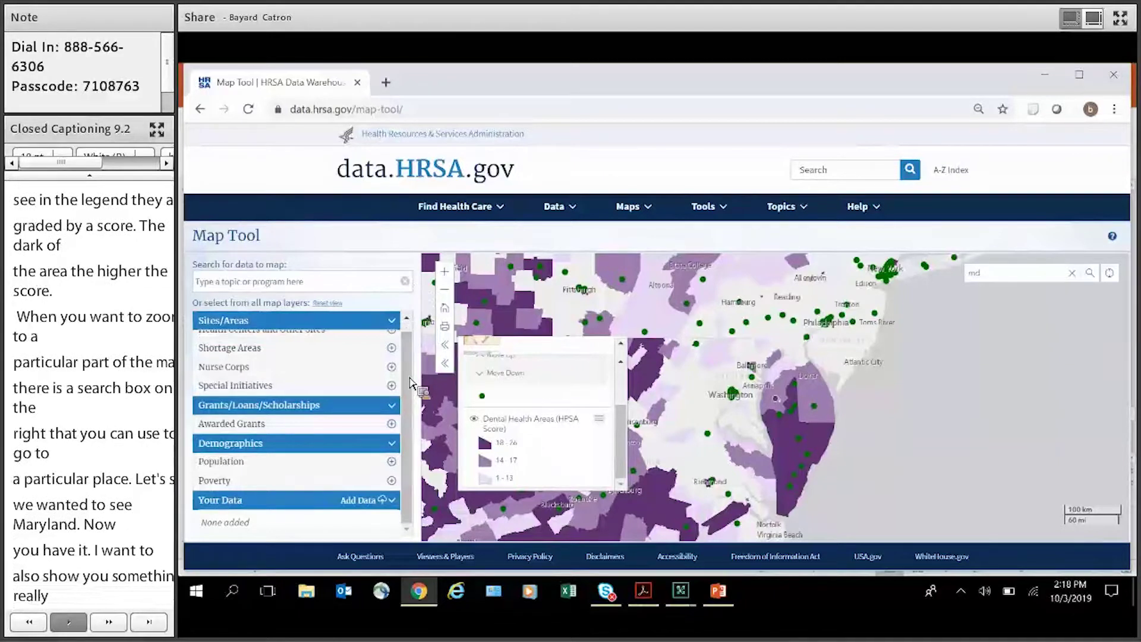
pyautogui.click(598, 417)
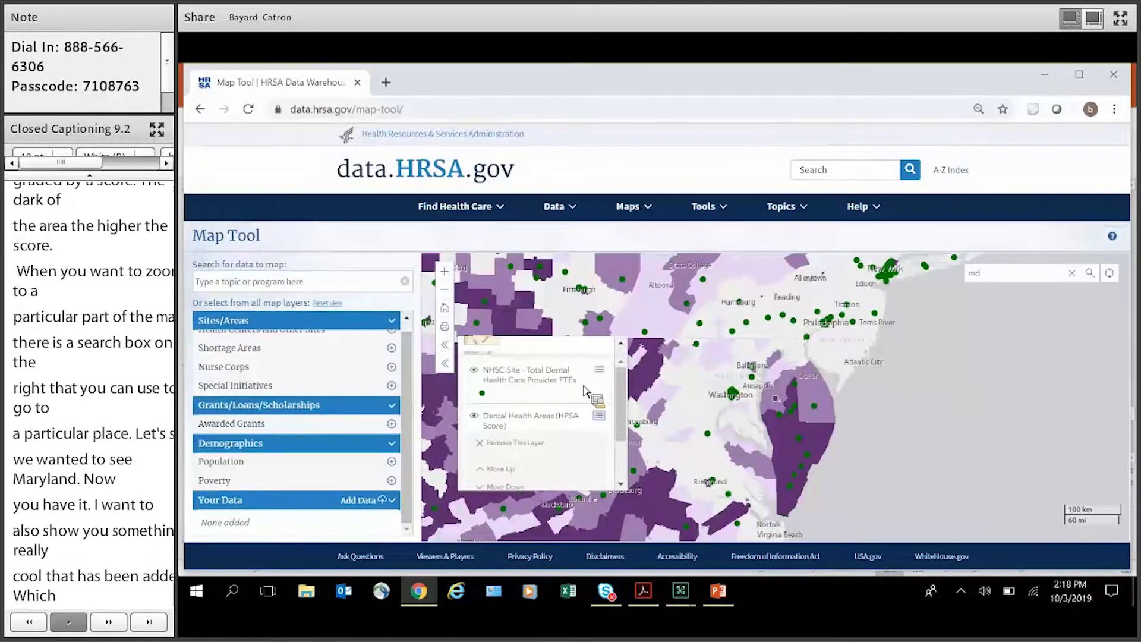
# Remove the Dental Health Areas and NHSC Site dental layers, then collapse Your Data
pyautogui.click(601, 416)
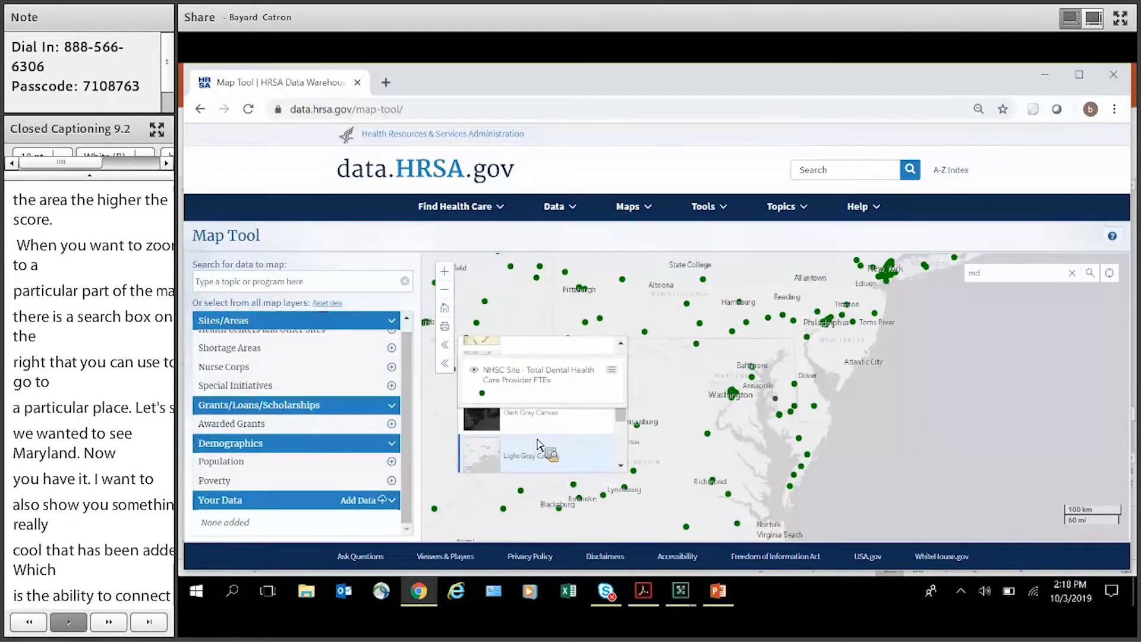
pyautogui.click(610, 370)
pyautogui.click(603, 419)
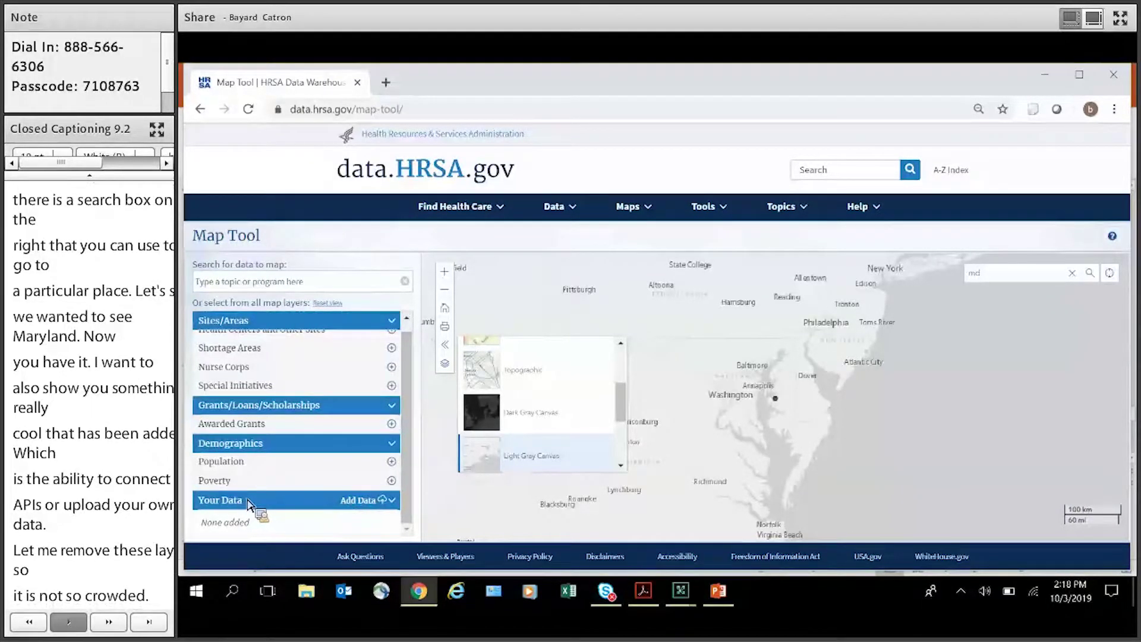
pyautogui.click(395, 502)
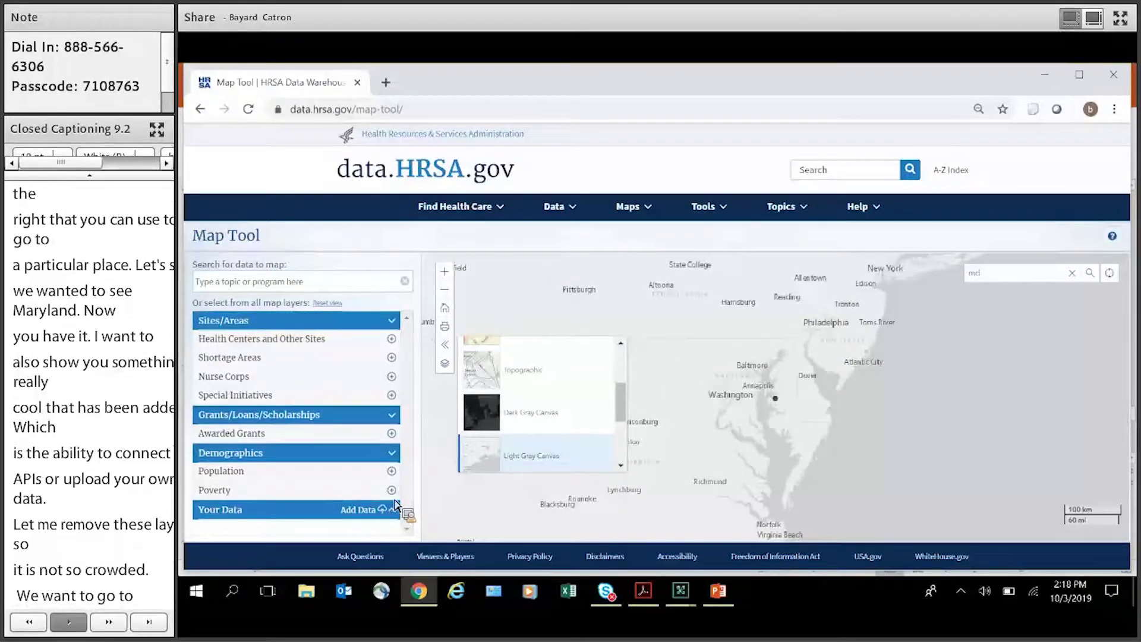
# In the Add Your Data form's Local CSV File tab, choose the AccreditedDentalSchools file
pyautogui.click(384, 508)
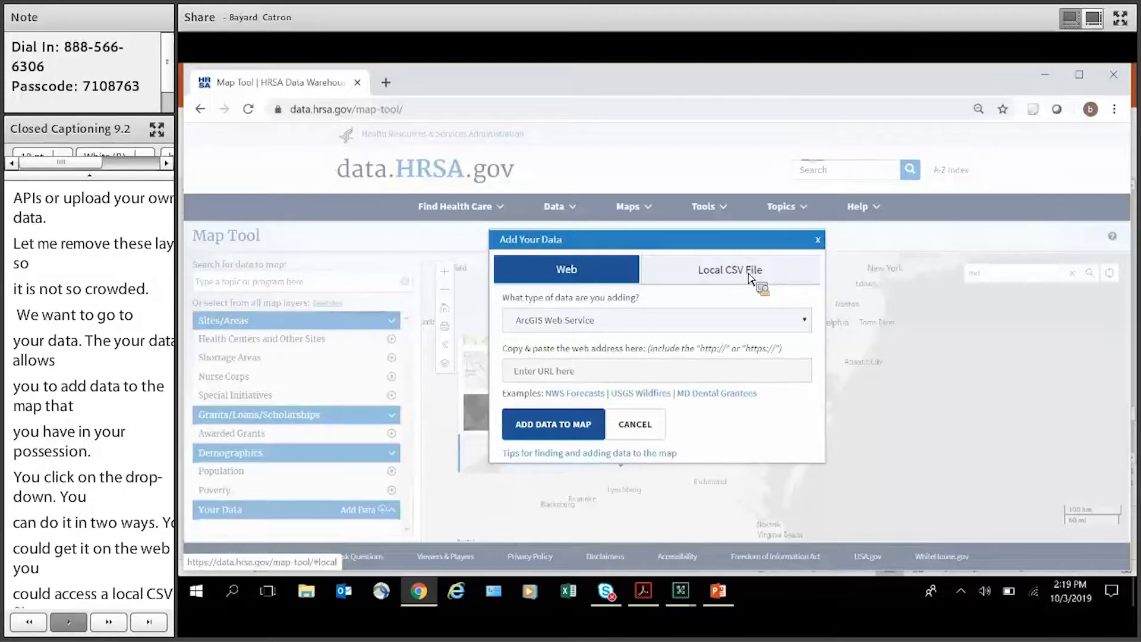
pyautogui.click(751, 275)
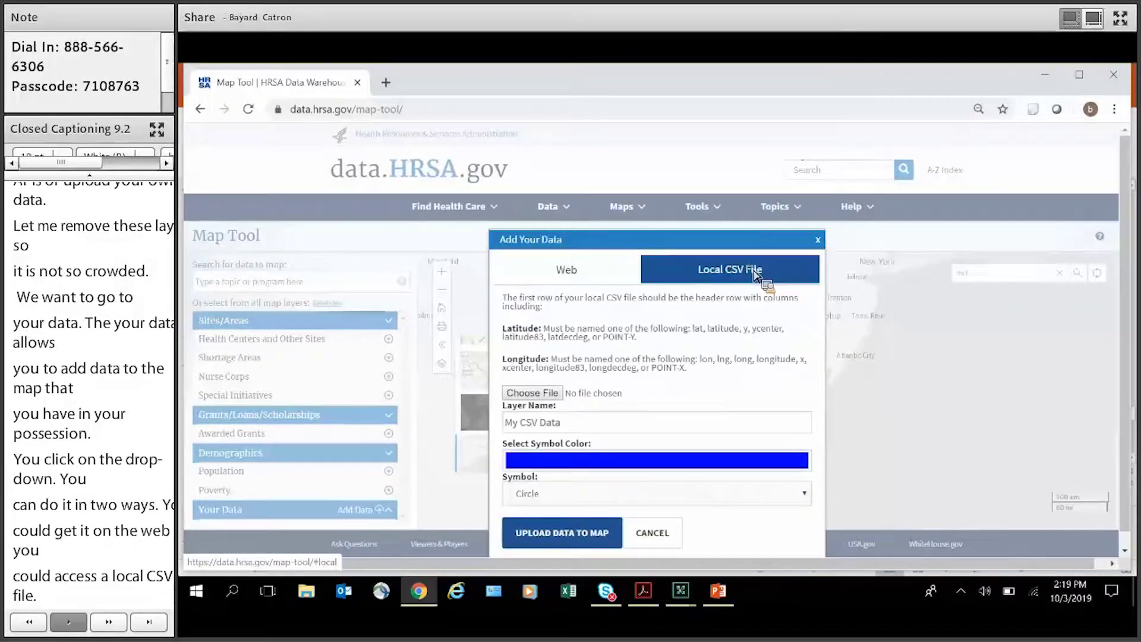
pyautogui.moveTo(561, 423); pyautogui.dragTo(505, 422)
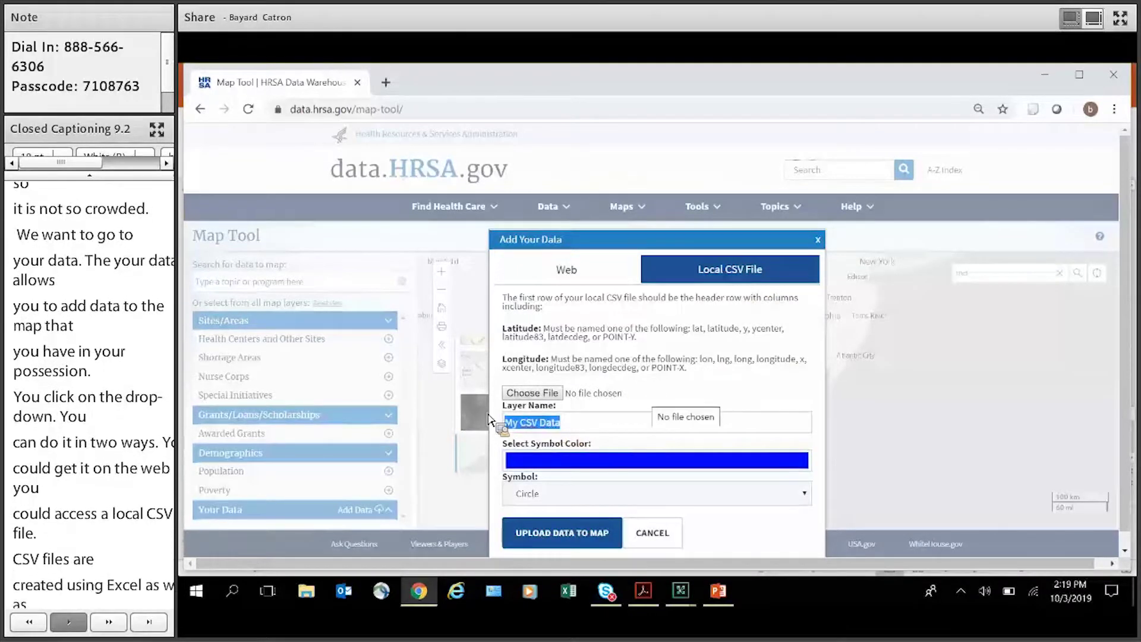
pyautogui.click(647, 404)
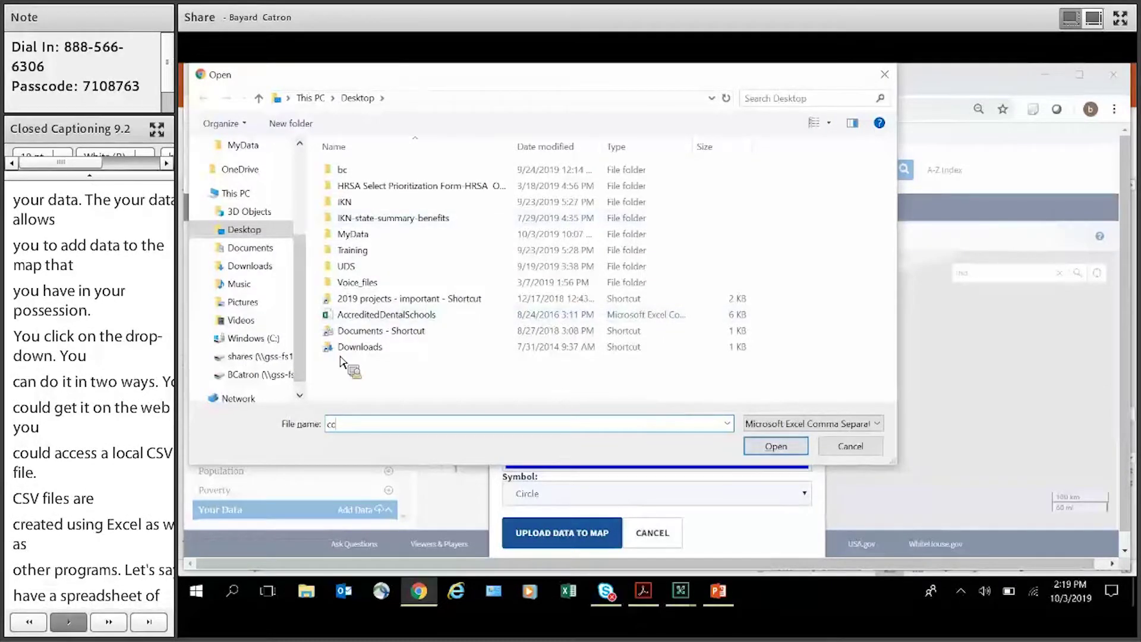
pyautogui.click(386, 314)
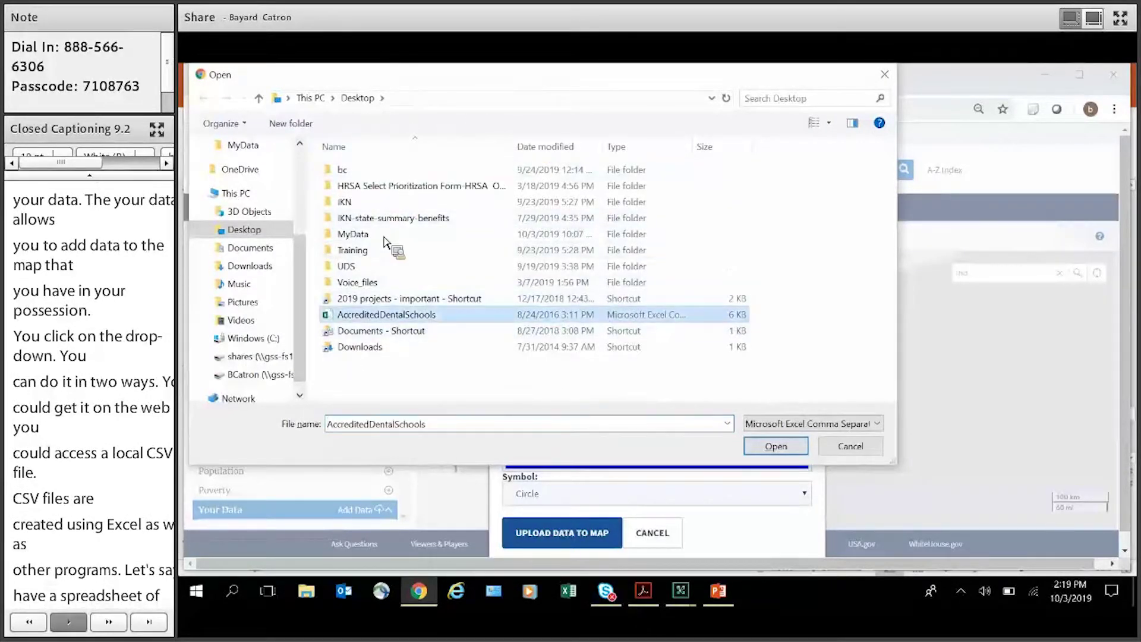
pyautogui.doubleClick(382, 315)
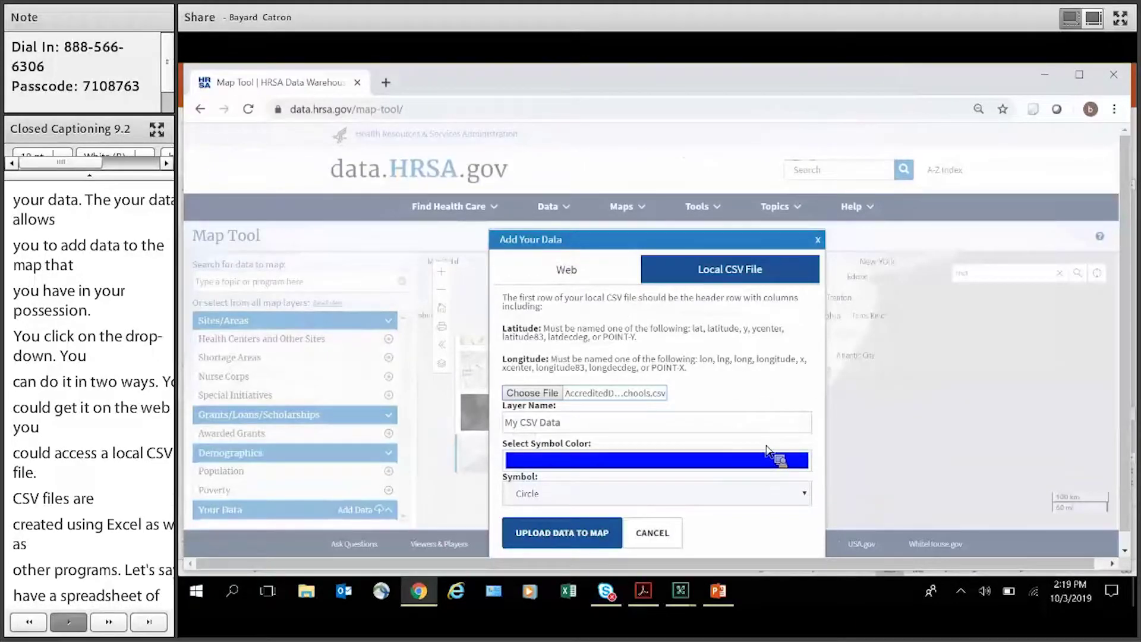
# Name the layer 'Accredited Dental Schools', set Diamond symbols, and upload it to the map
pyautogui.write('Acc')
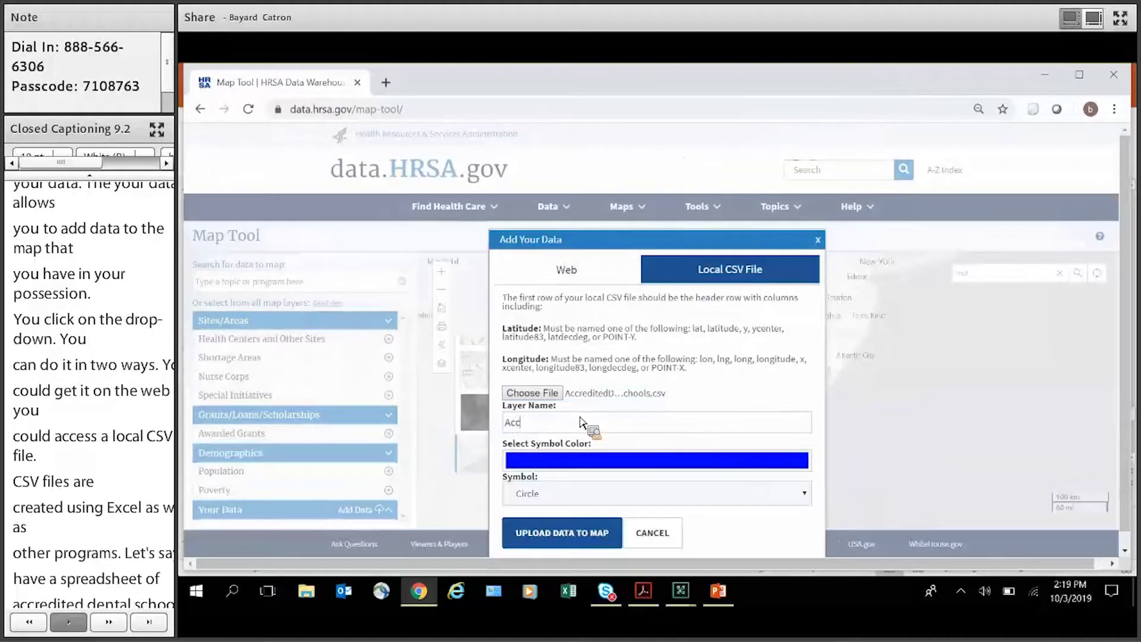
pyautogui.write('redited Dental Schools')
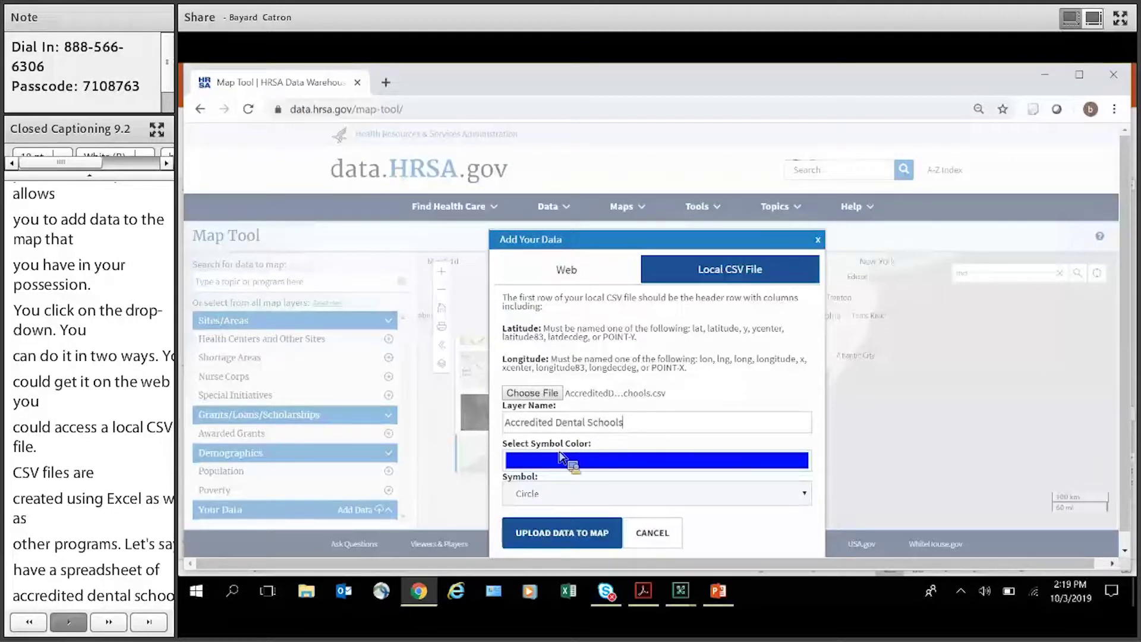
pyautogui.click(619, 493)
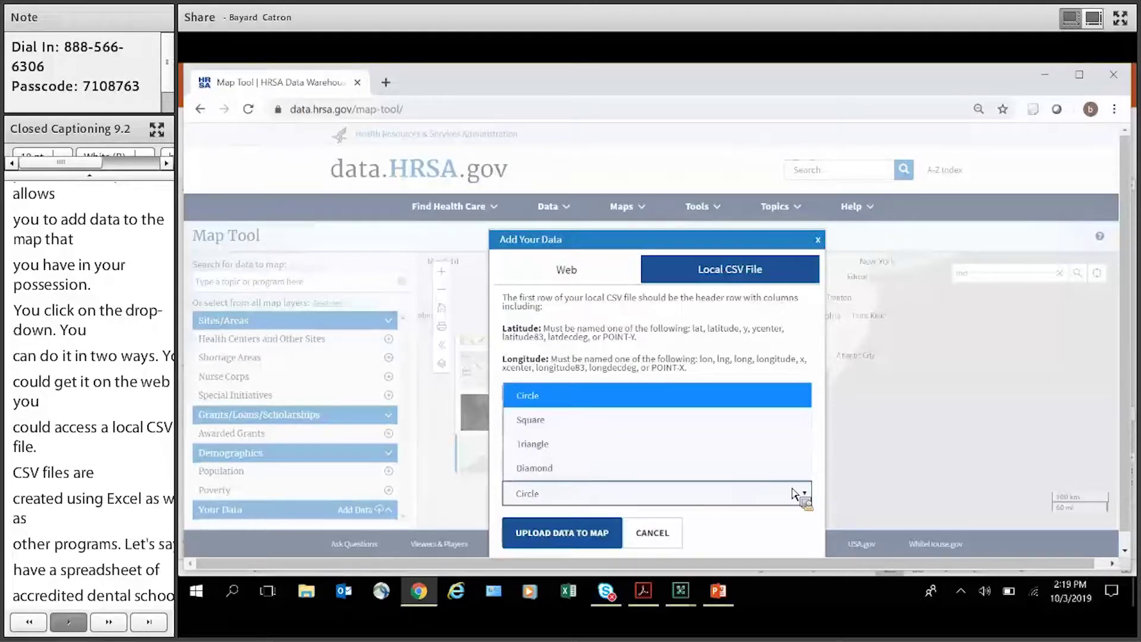
pyautogui.press('Down')
pyautogui.press('Down')
pyautogui.press('Down')
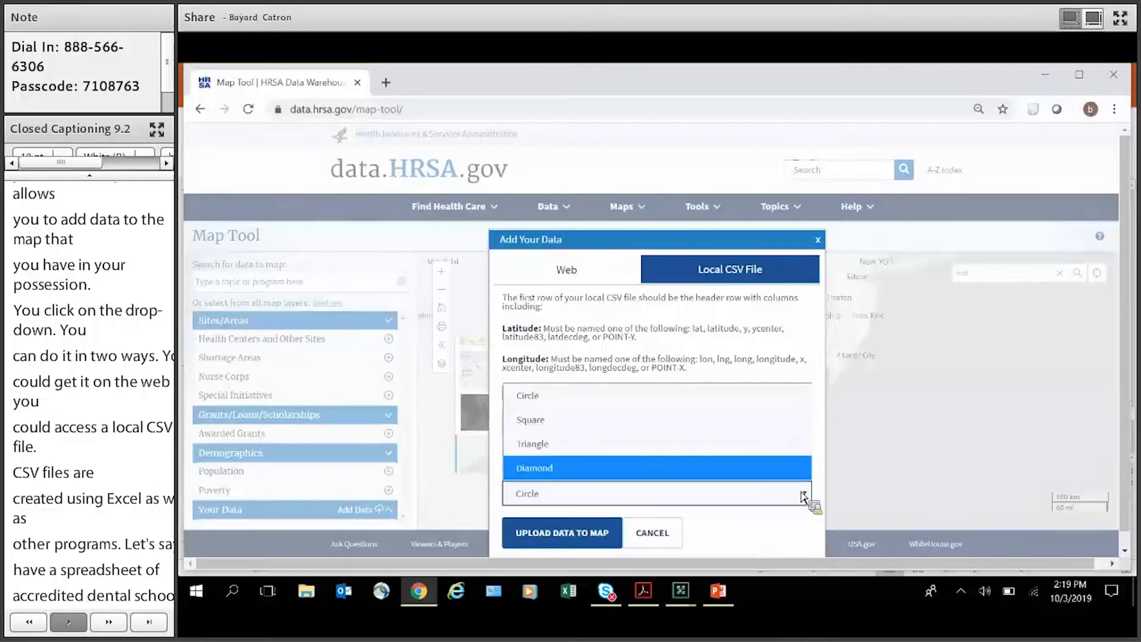
pyautogui.press('Return')
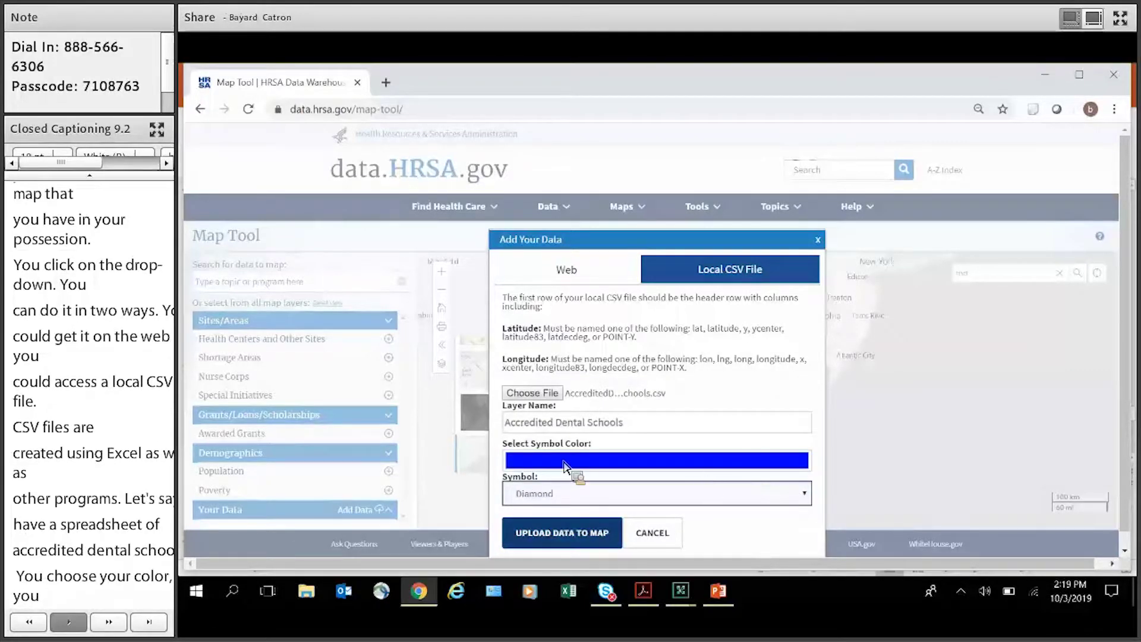
pyautogui.click(588, 536)
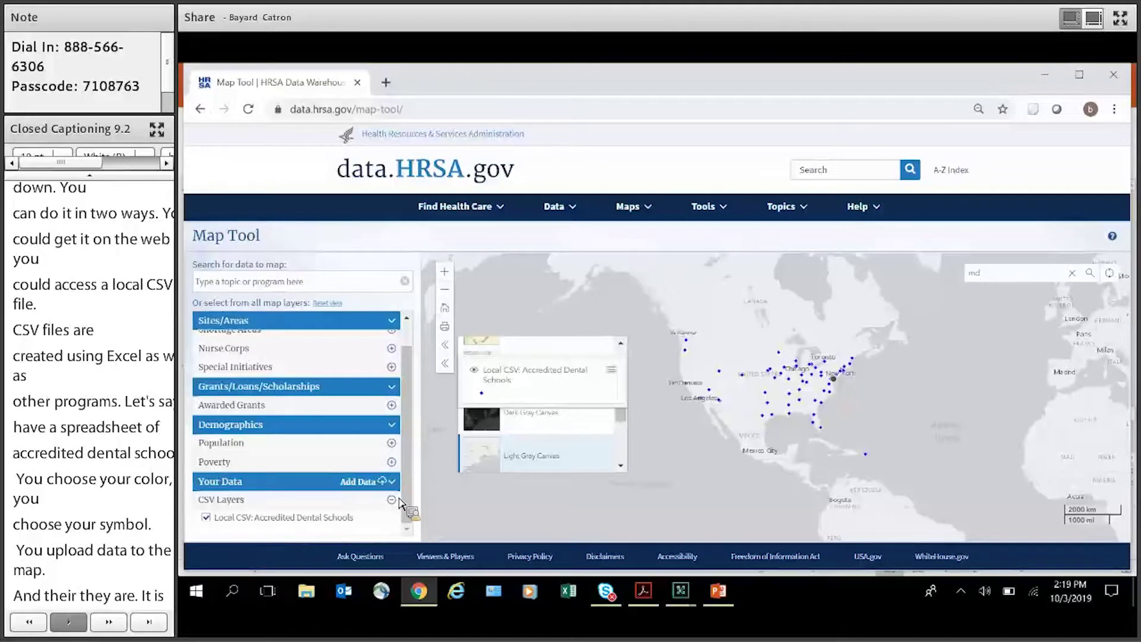
# Reopen the Add Your Data form from the Your Data section
pyautogui.click(369, 482)
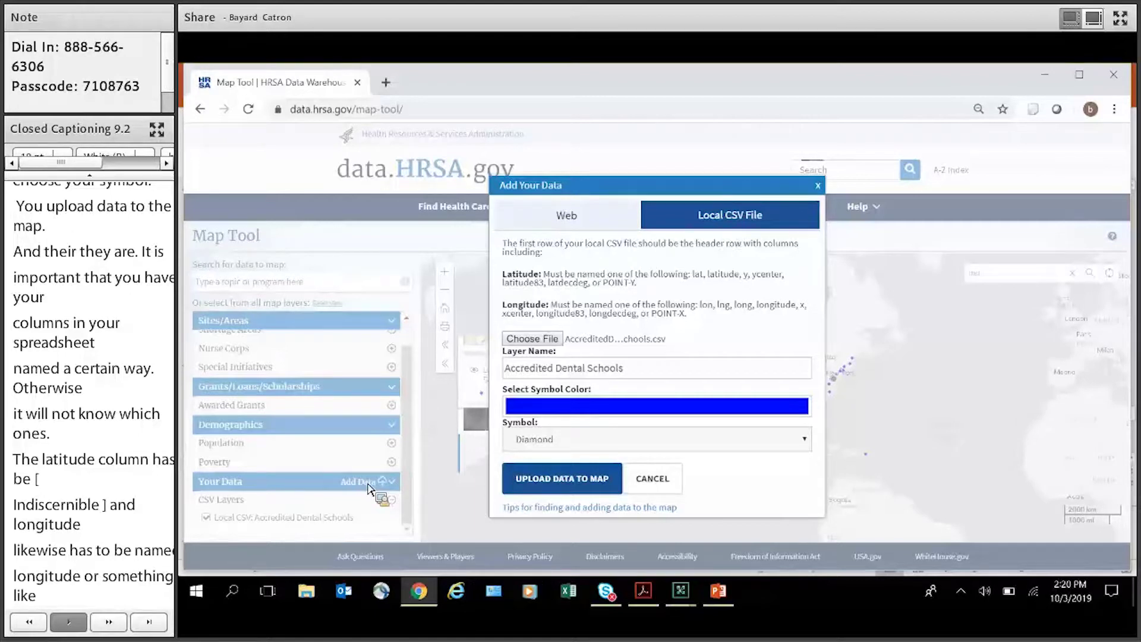
# Add the USGS Wildfires example as an ArcGIS Web Service layer from the Web tab
pyautogui.click(620, 215)
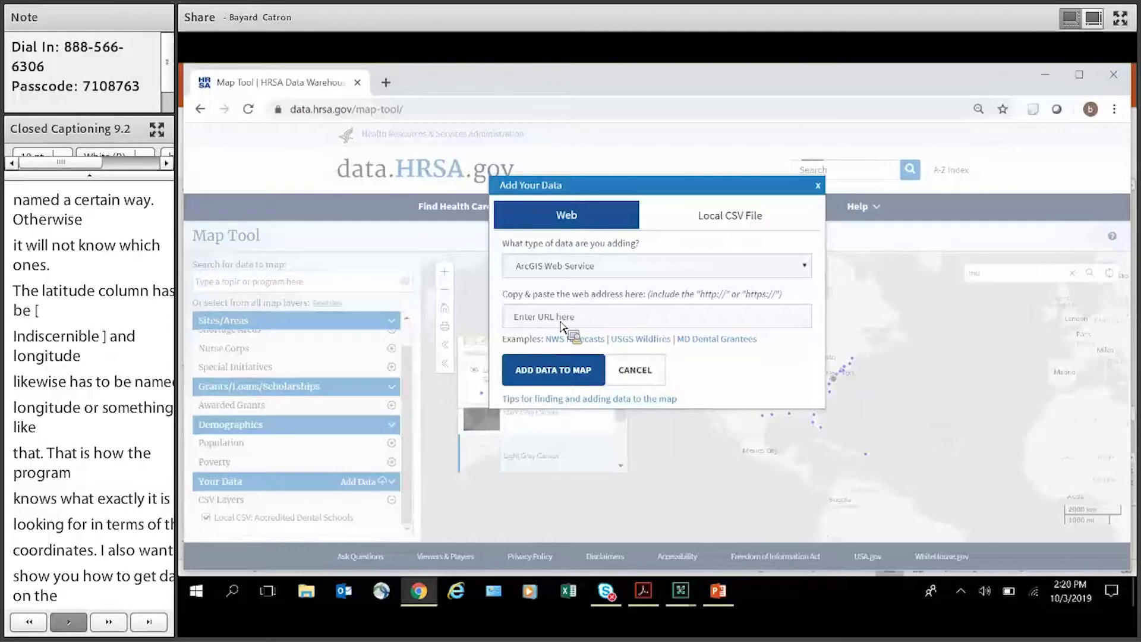
pyautogui.click(684, 265)
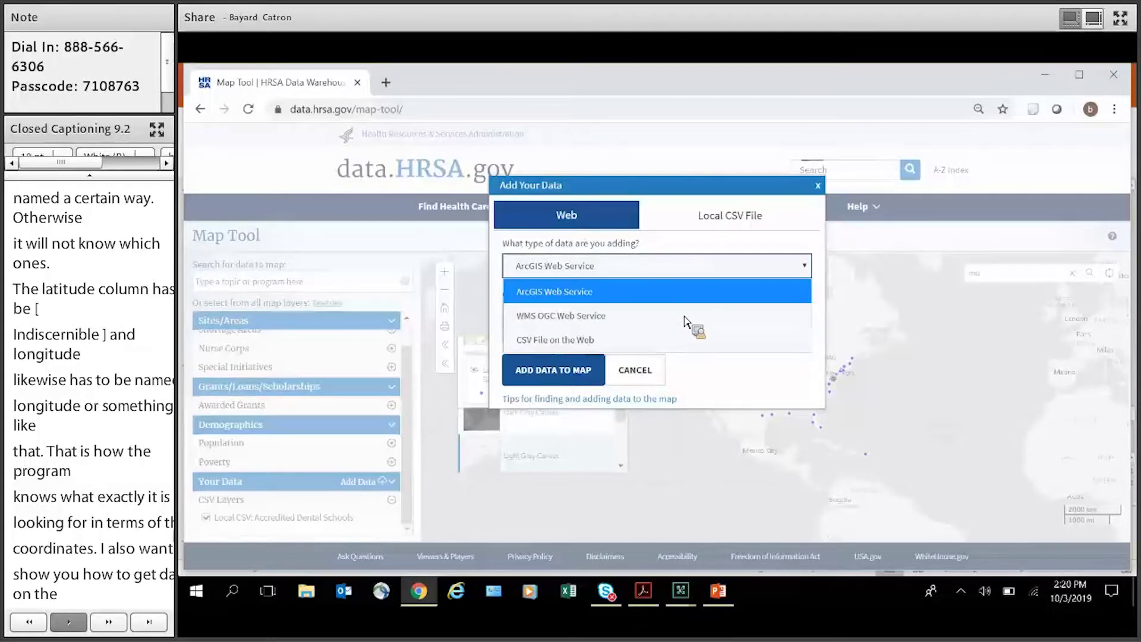
pyautogui.click(772, 293)
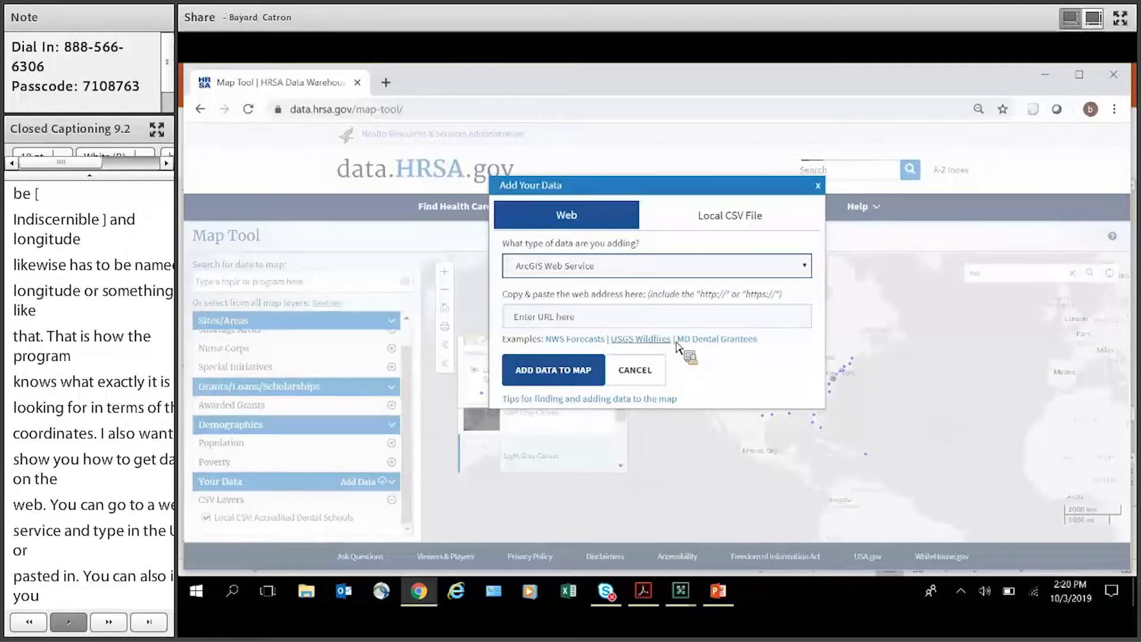
pyautogui.click(645, 339)
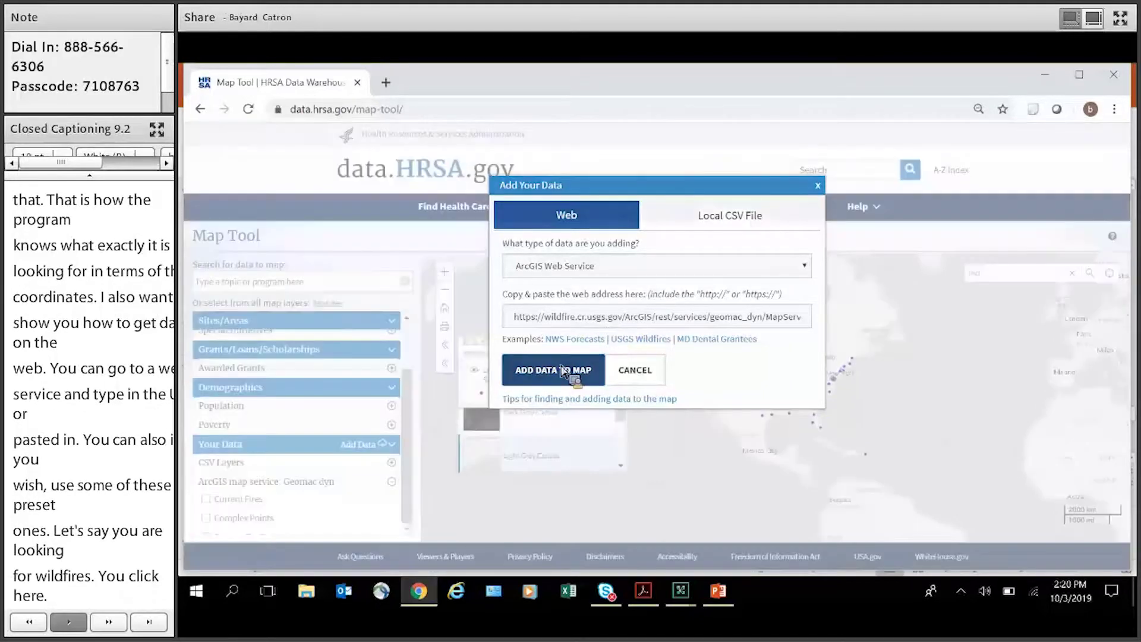
pyautogui.click(579, 369)
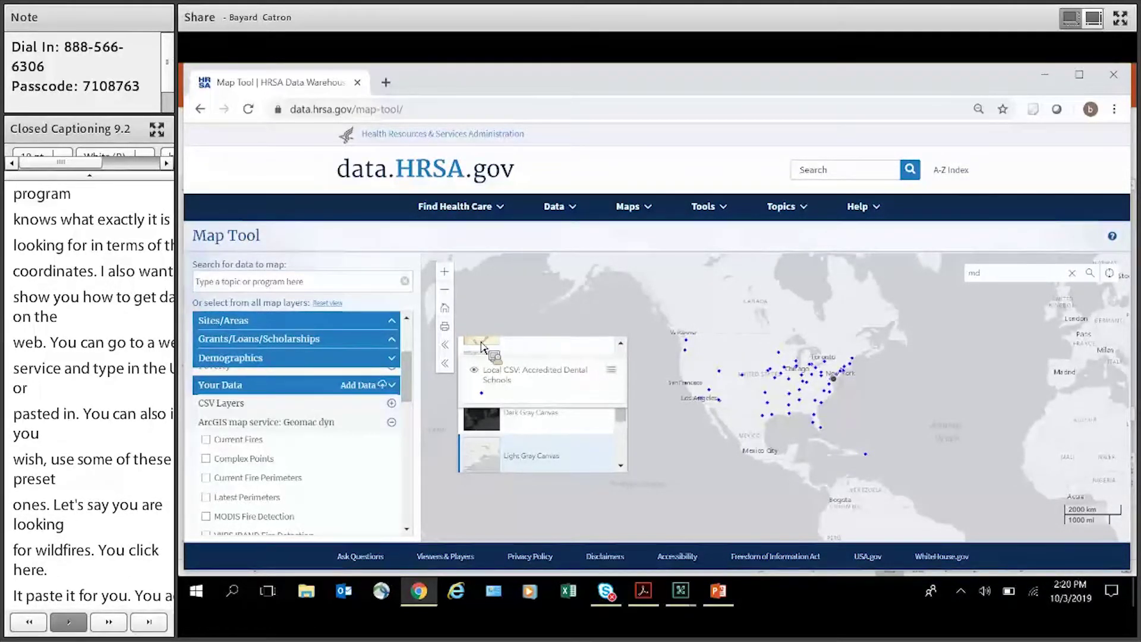
# Turn on the Current Fires, Current Fire Perimeters and 2018 Fires sub-layers
pyautogui.click(253, 443)
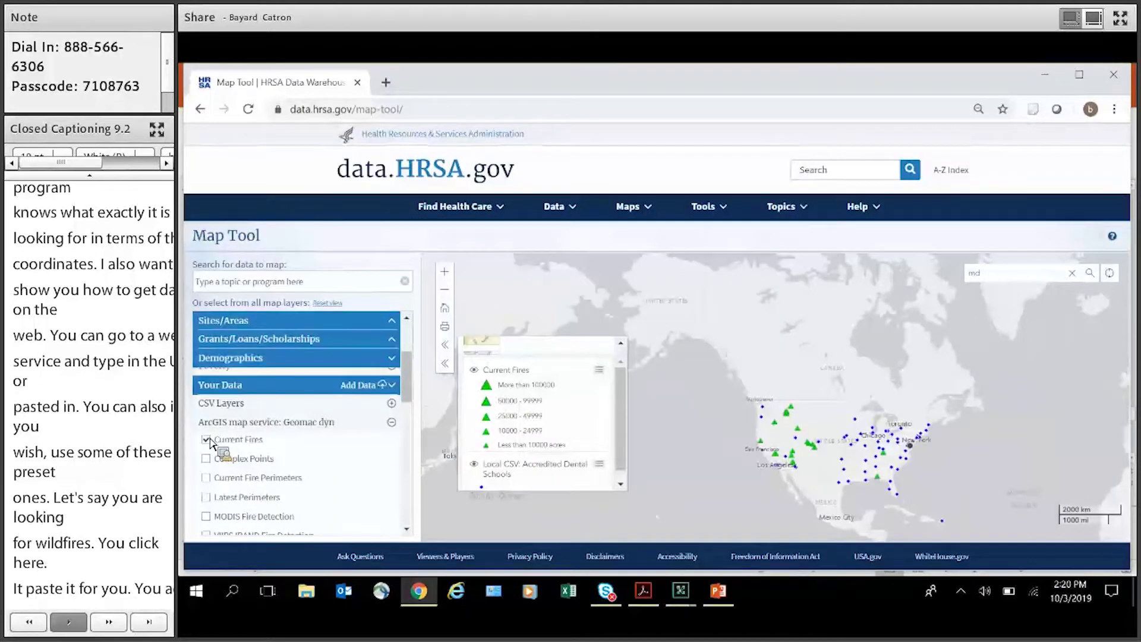
pyautogui.click(289, 480)
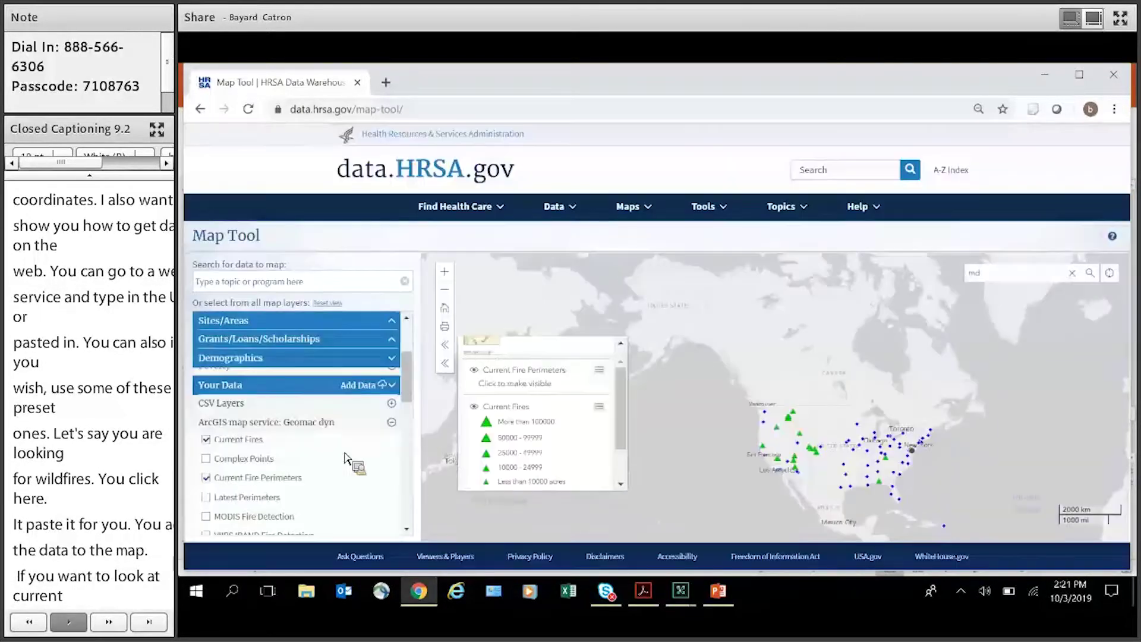
pyautogui.scroll(-3, 214, 485)
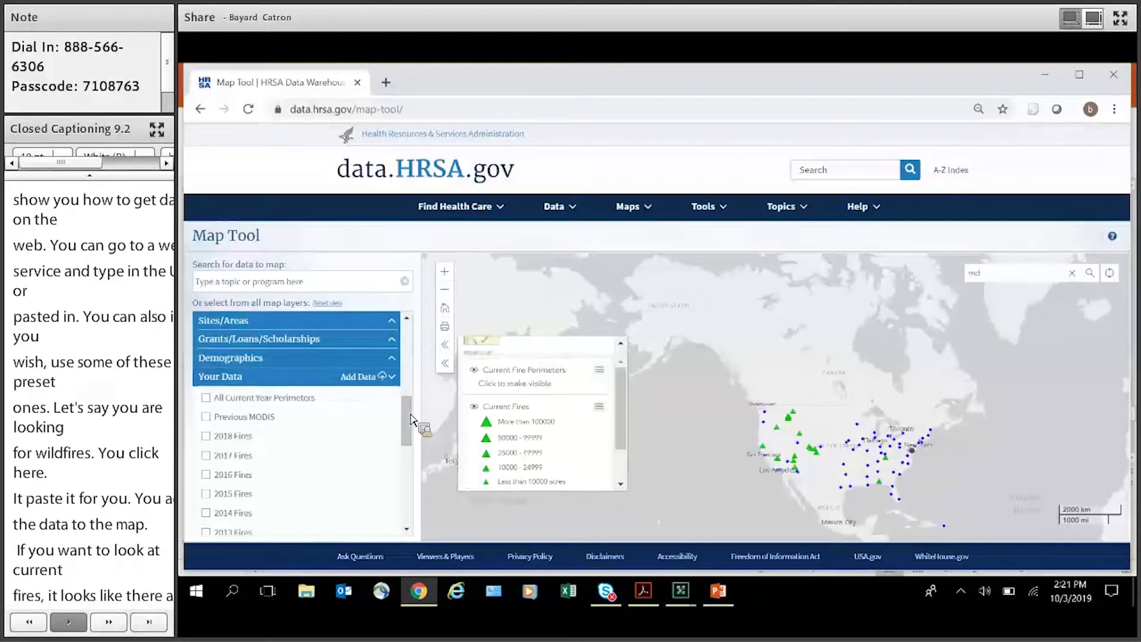
pyautogui.click(206, 436)
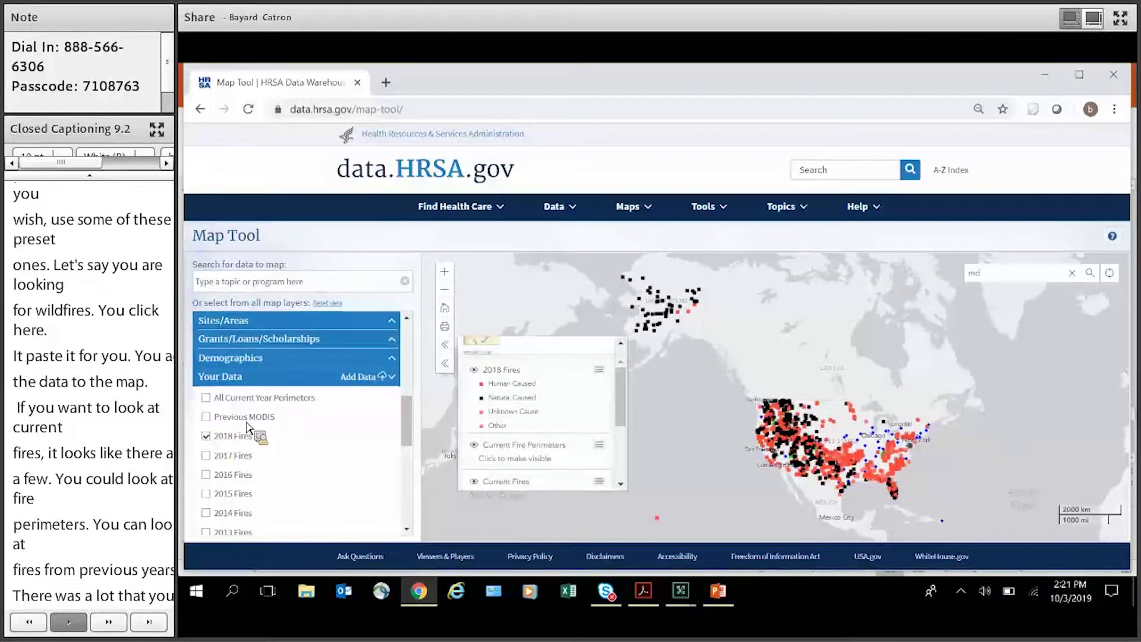
# Remove the 2018 Fires and Current Fires layers through their legend menus
pyautogui.click(599, 369)
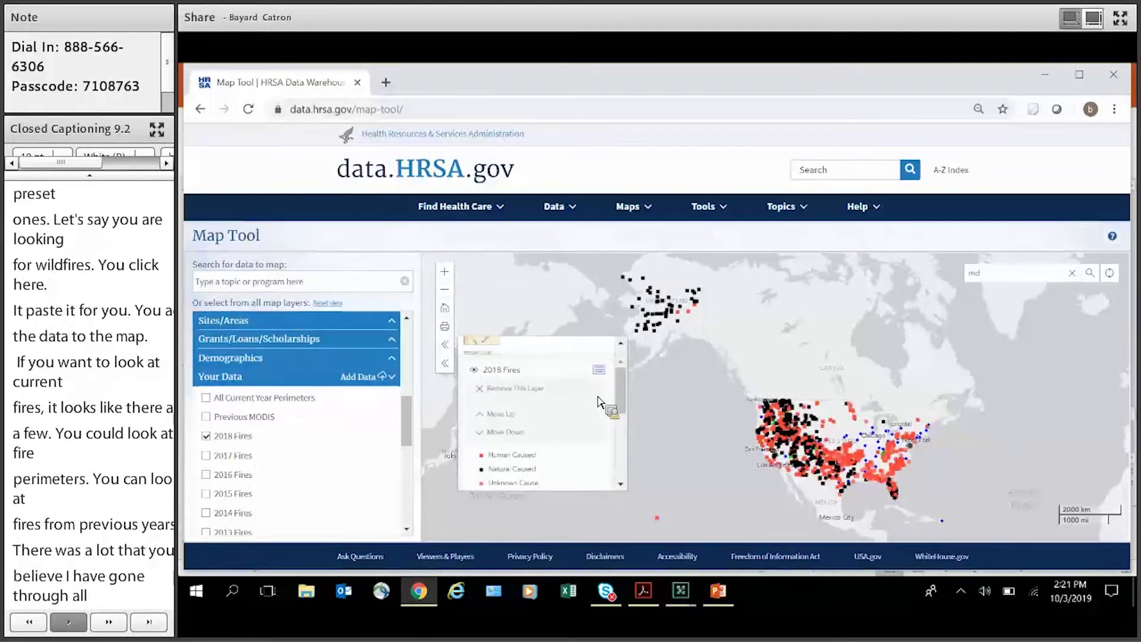
pyautogui.click(594, 388)
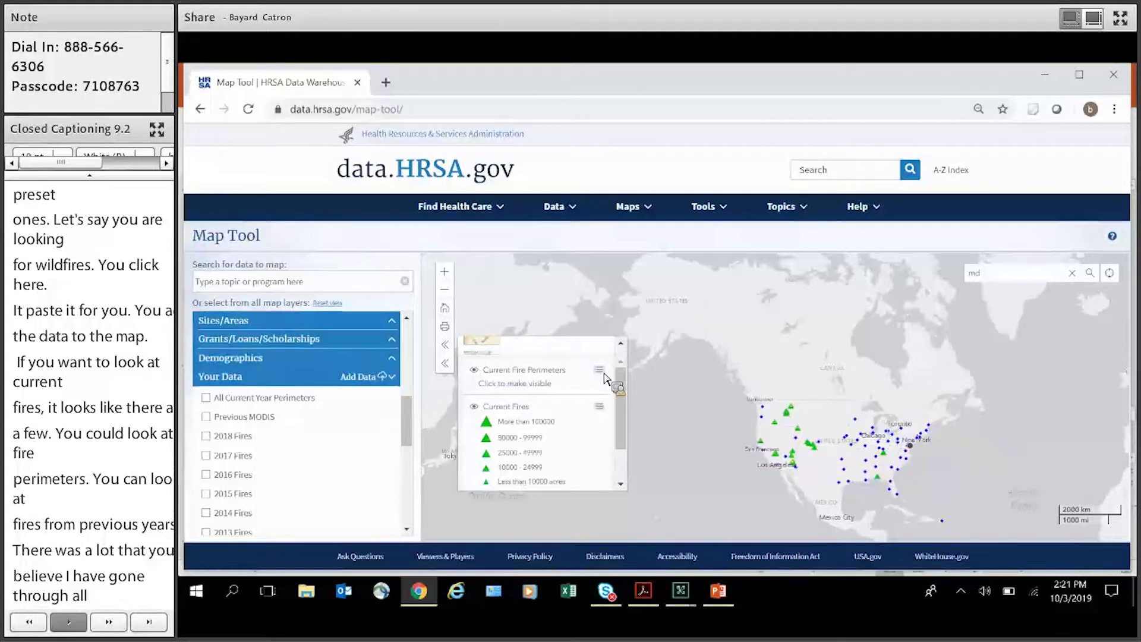
pyautogui.click(598, 406)
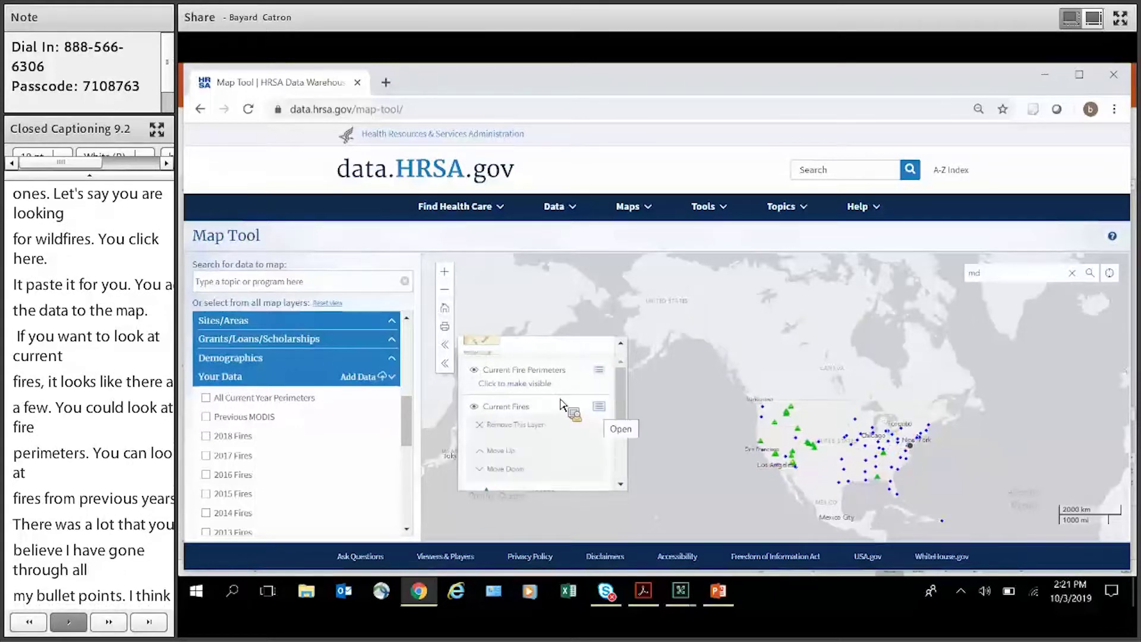
pyautogui.click(586, 421)
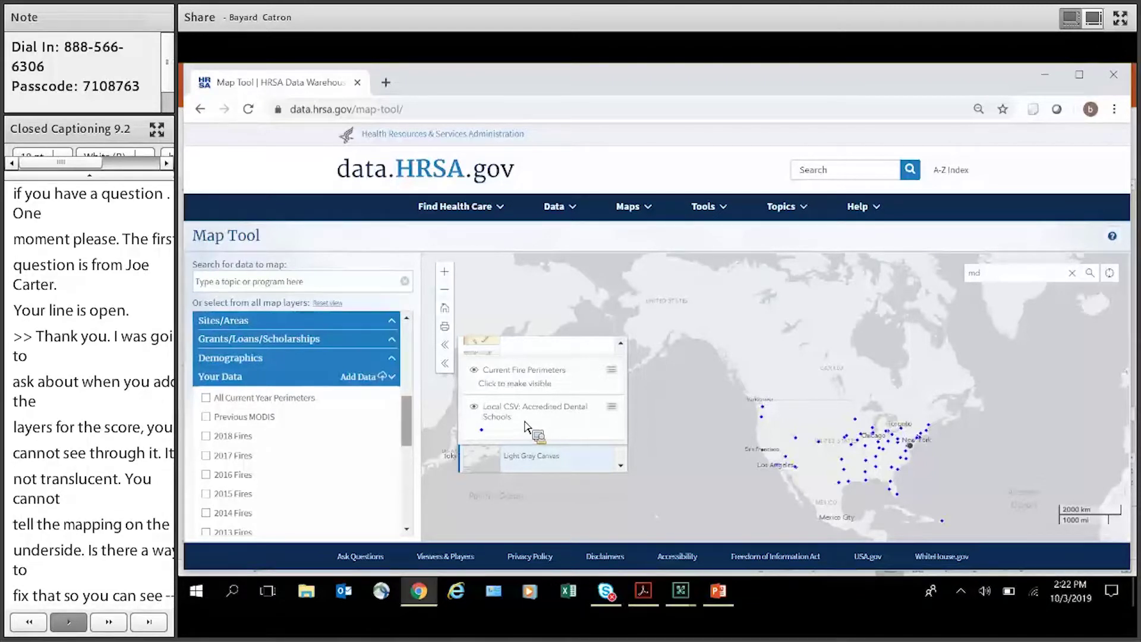
pyautogui.click(357, 364)
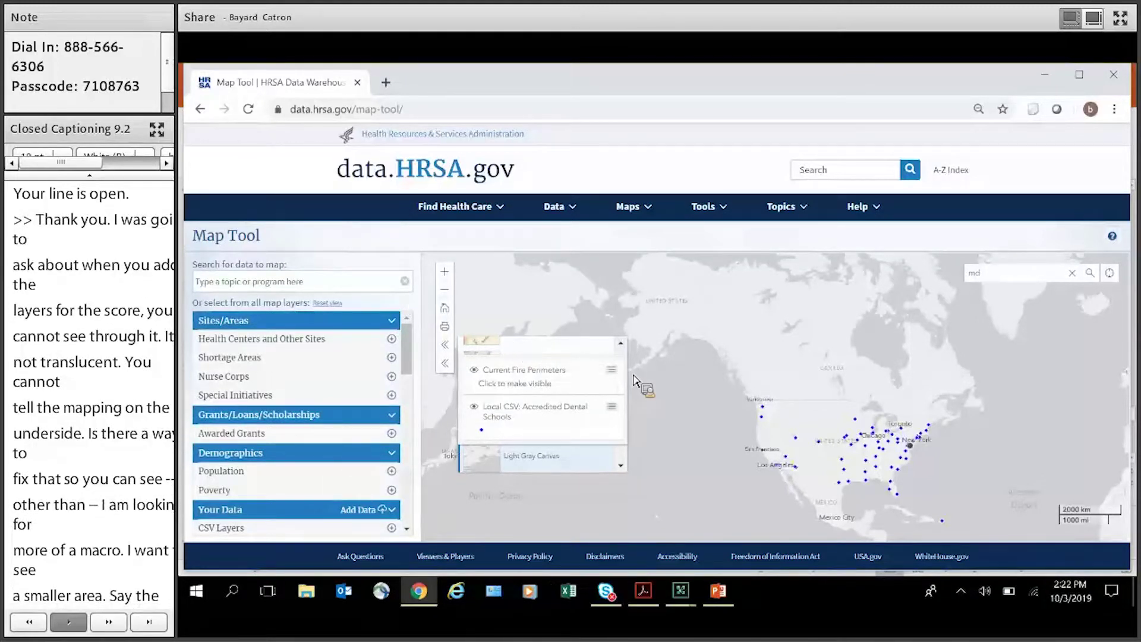
pyautogui.click(618, 397)
pyautogui.moveTo(618, 398); pyautogui.dragTo(614, 375)
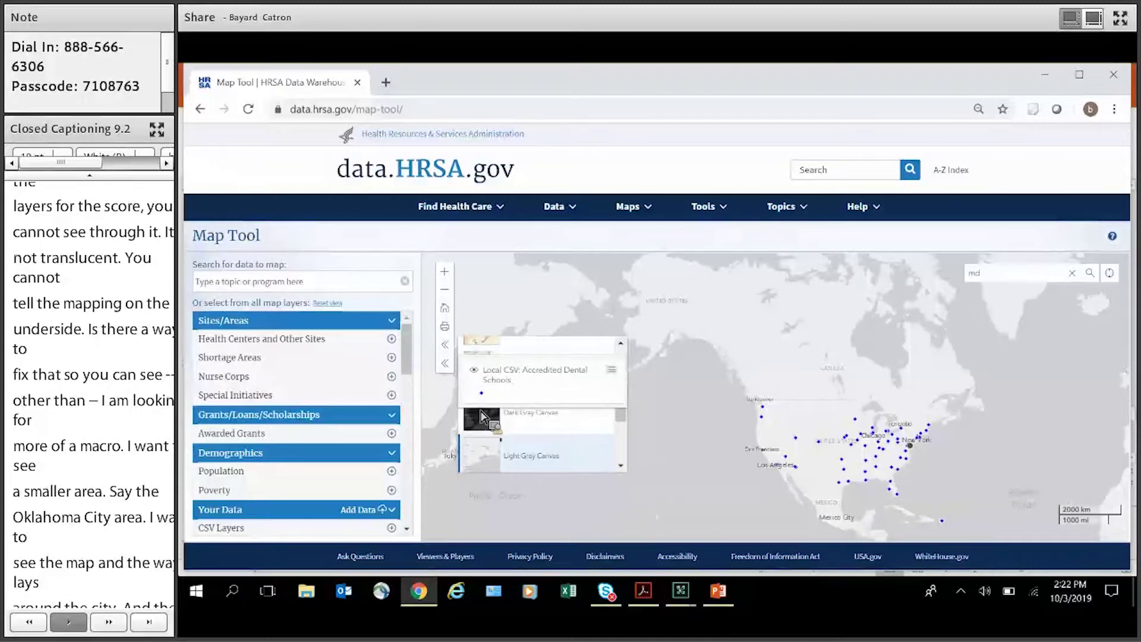
pyautogui.click(264, 285)
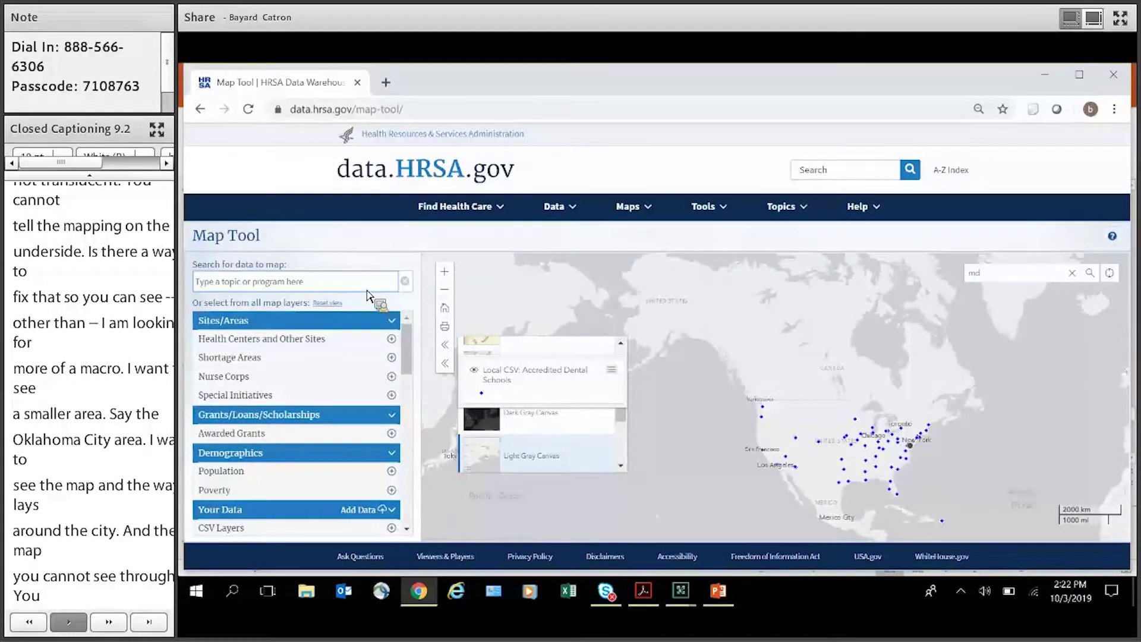
# Search 'hpsa' and add the Primary Care Areas (HPSA Score) layer to the map
pyautogui.write('hpsa')
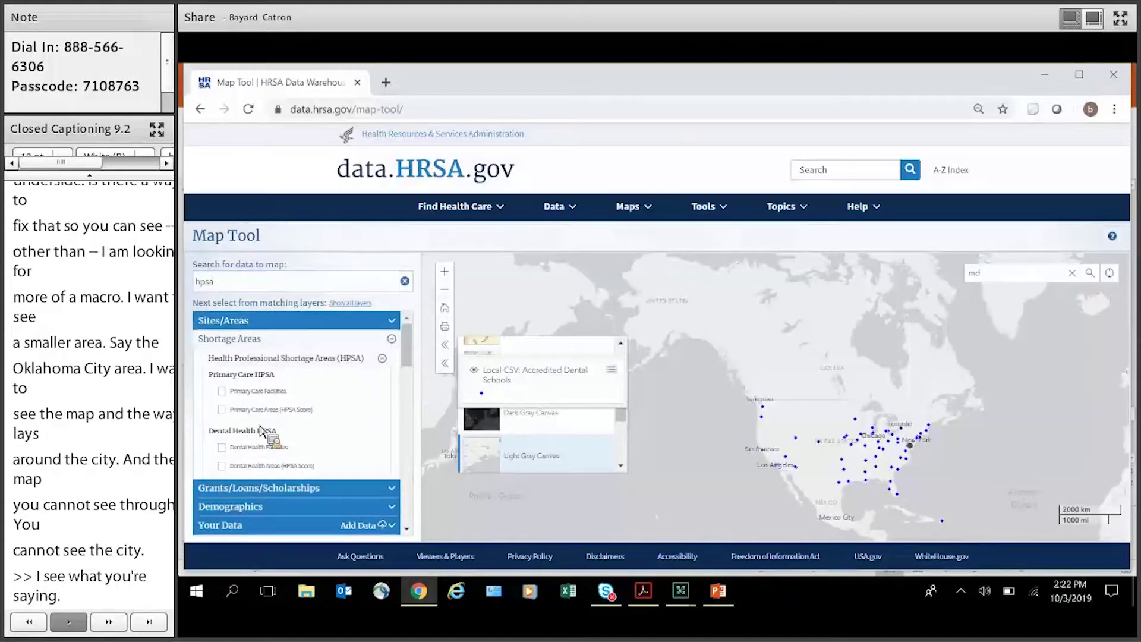
pyautogui.click(226, 411)
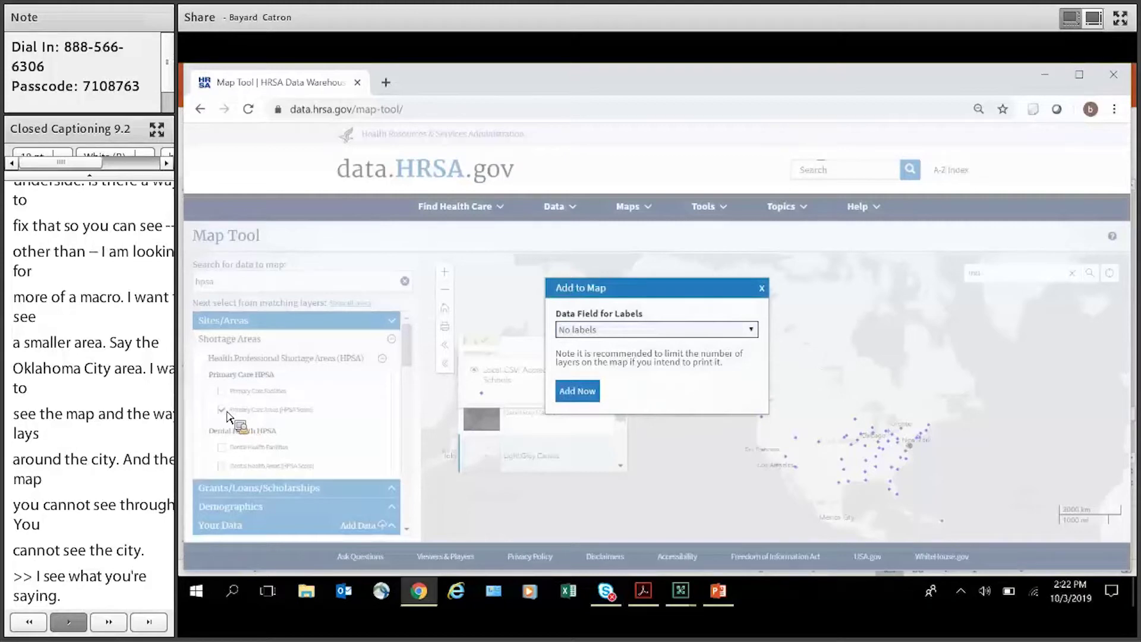
pyautogui.press('Return')
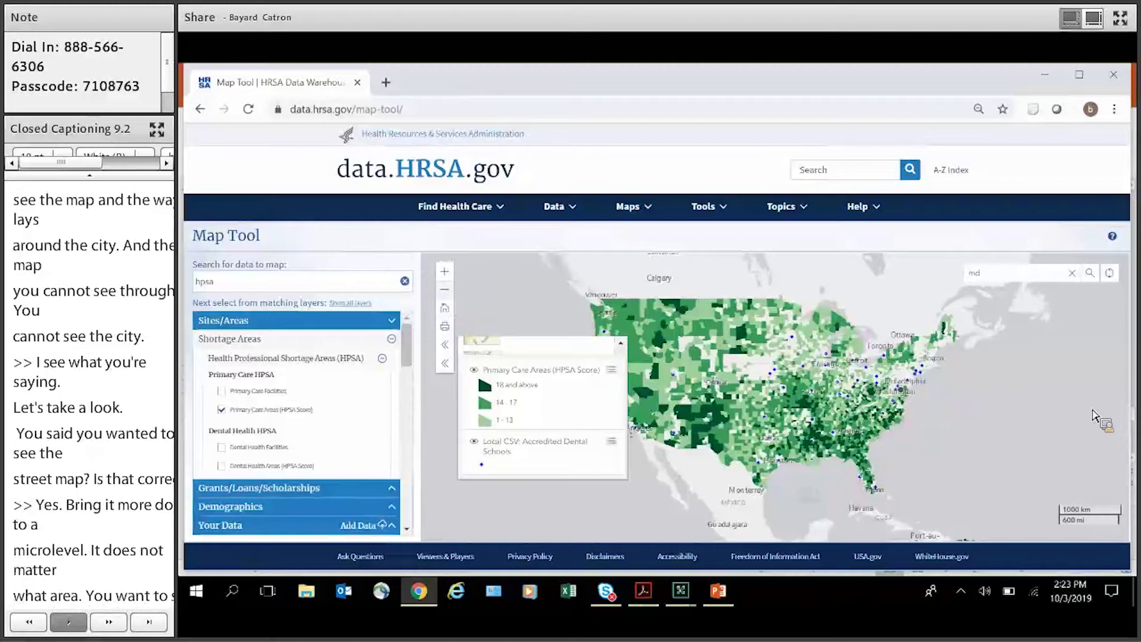
# Zoom in three levels and search 'tuls' to centre the map on Tulsa, OK, USA
pyautogui.click(445, 272)
pyautogui.click(445, 271)
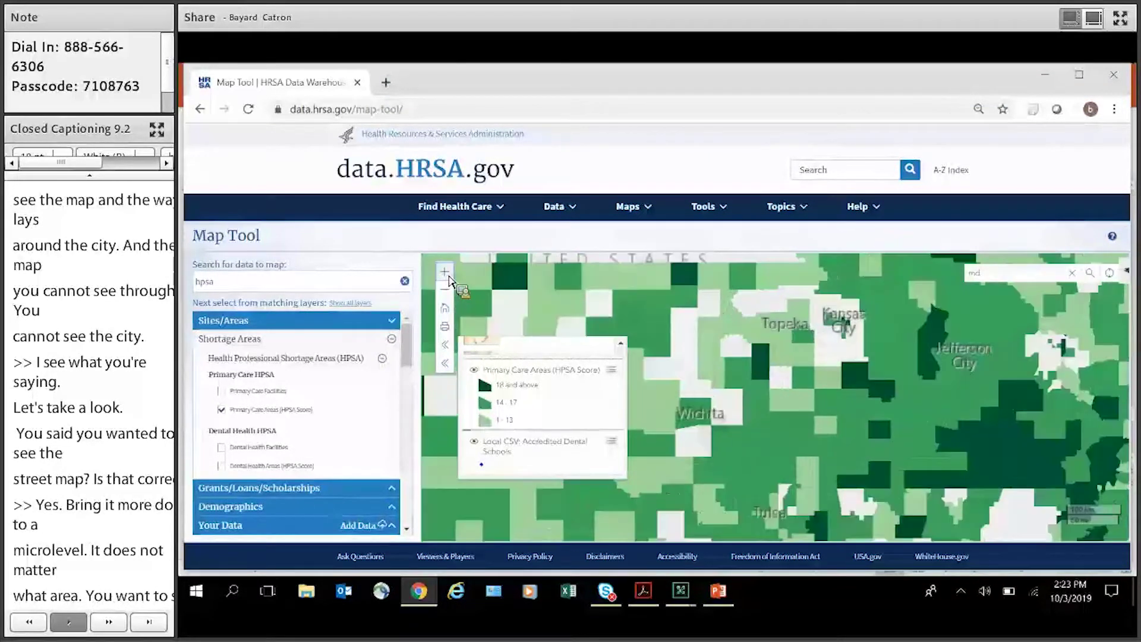
pyautogui.click(446, 273)
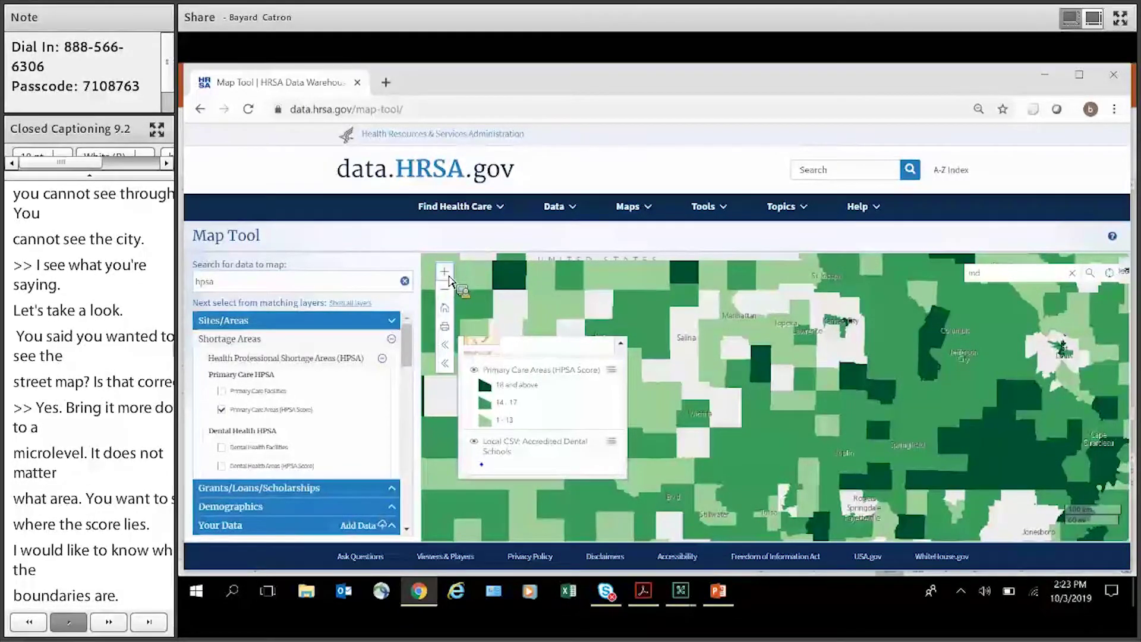
pyautogui.doubleClick(974, 274)
pyautogui.press('BackSpace')
pyautogui.write('tulsa')
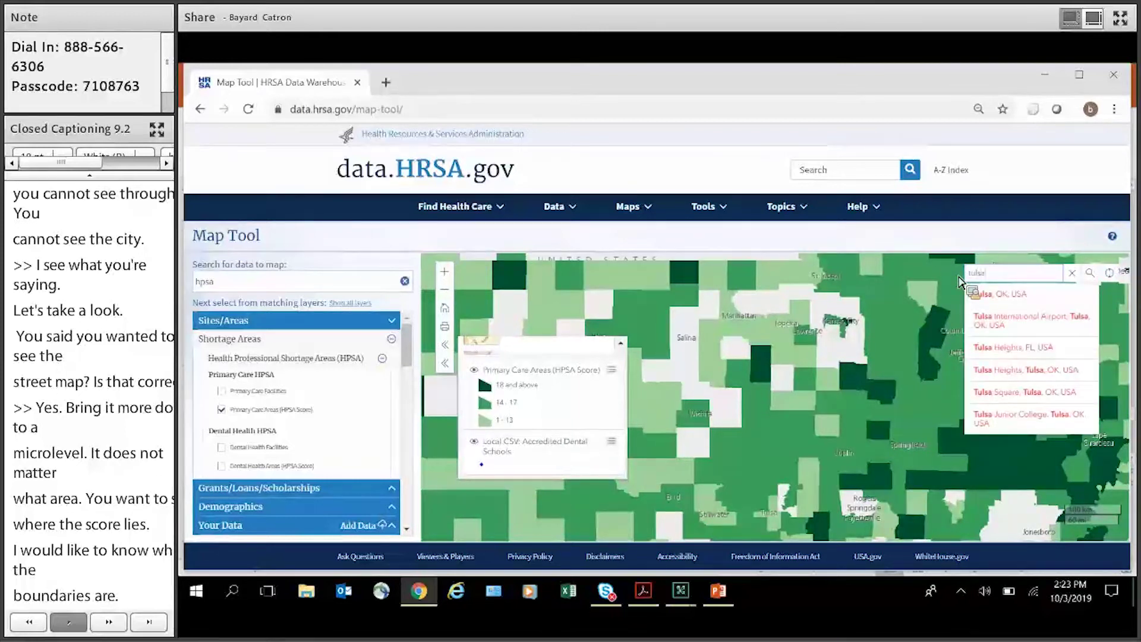
pyautogui.press('Return')
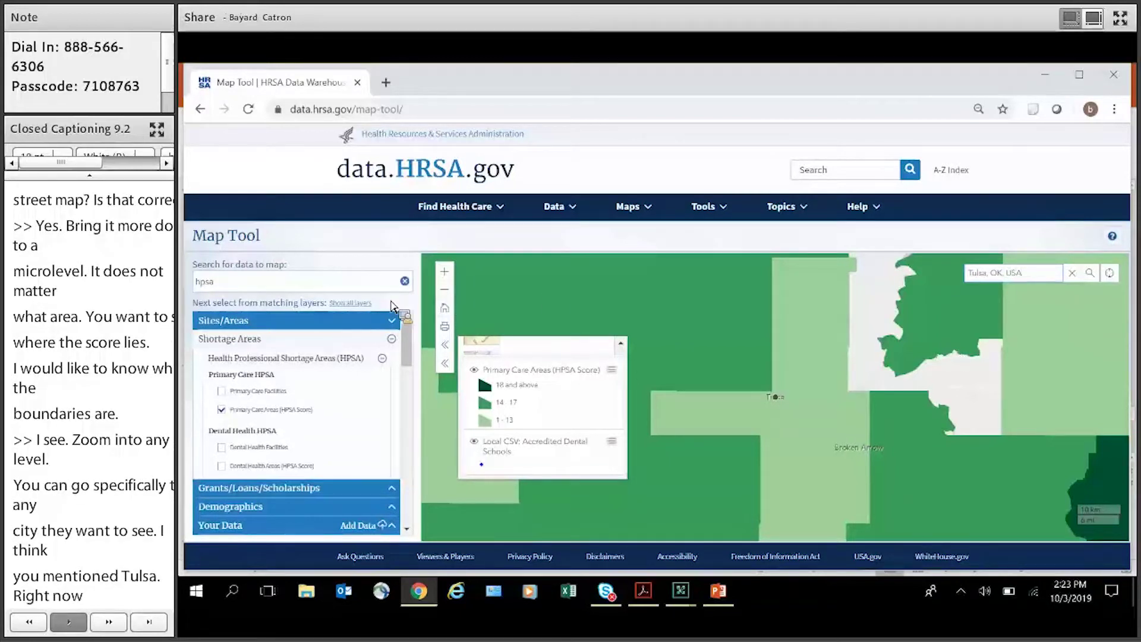
pyautogui.click(405, 280)
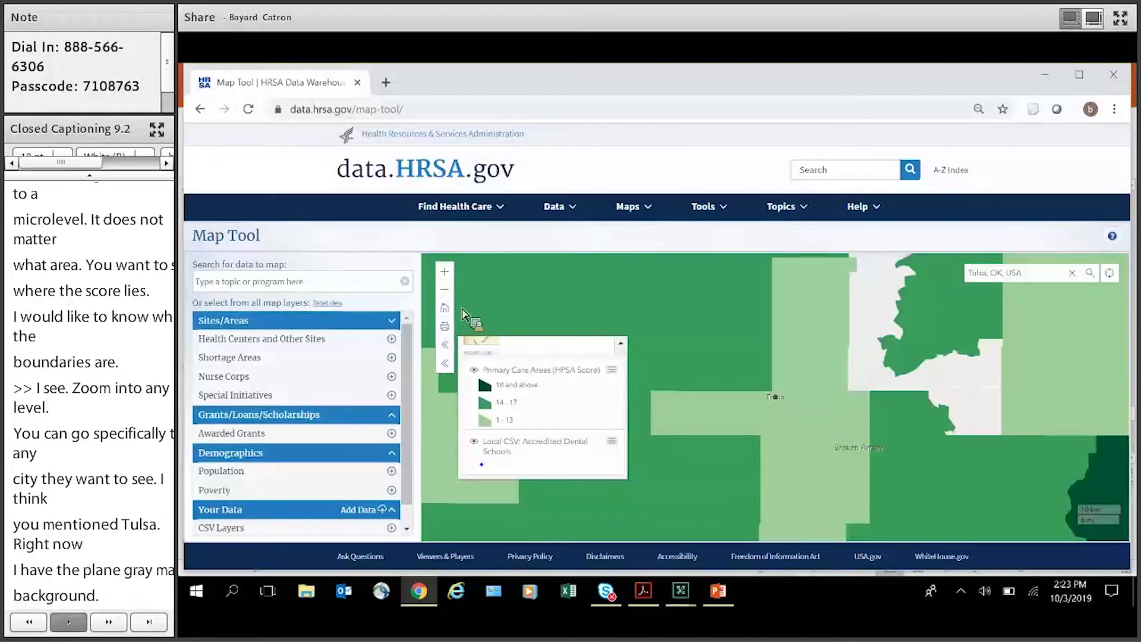
# Return the map to the default full-US view with the home button
pyautogui.scroll(-1, 364, 410)
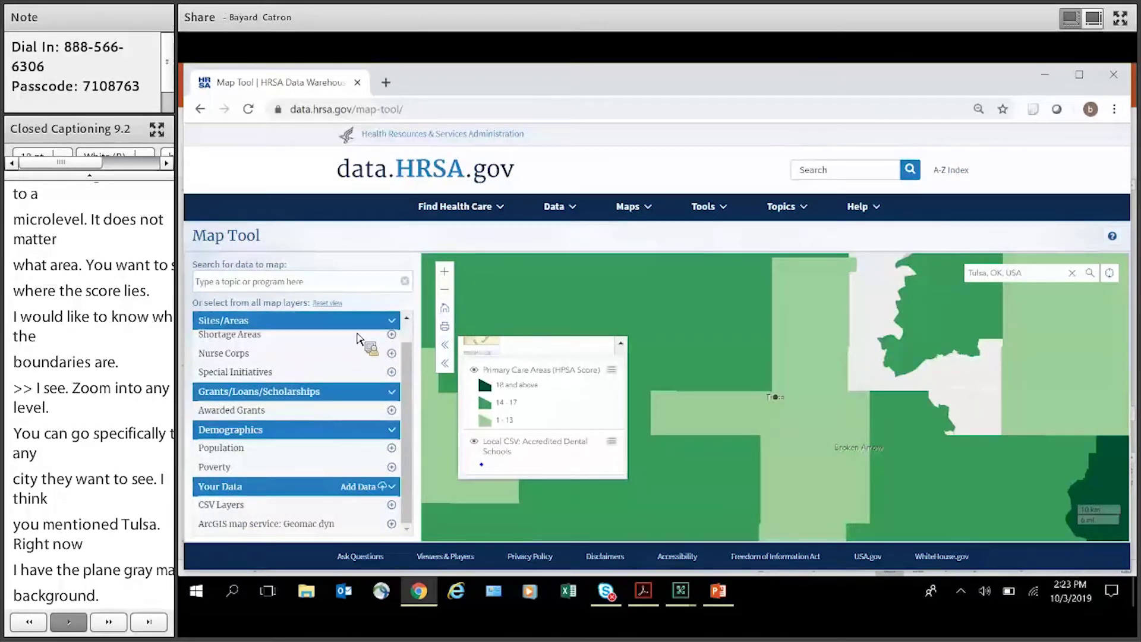
pyautogui.scroll(1, 376, 326)
pyautogui.click(445, 308)
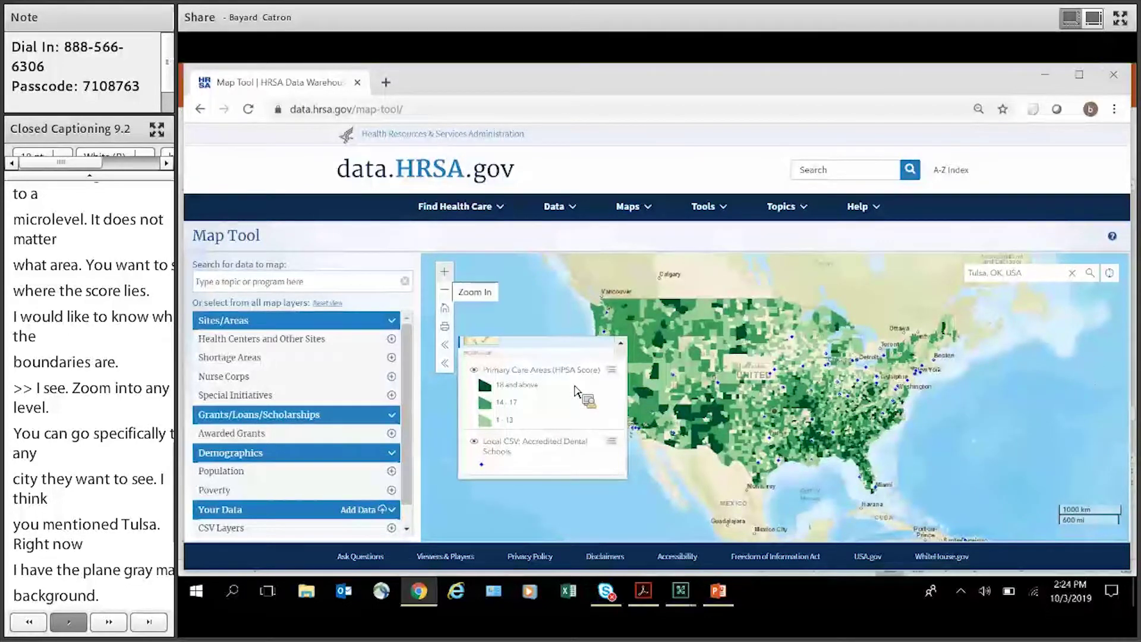
# Zoom the map in two levels on Kansas and Oklahoma
pyautogui.click(444, 271)
pyautogui.click(444, 271)
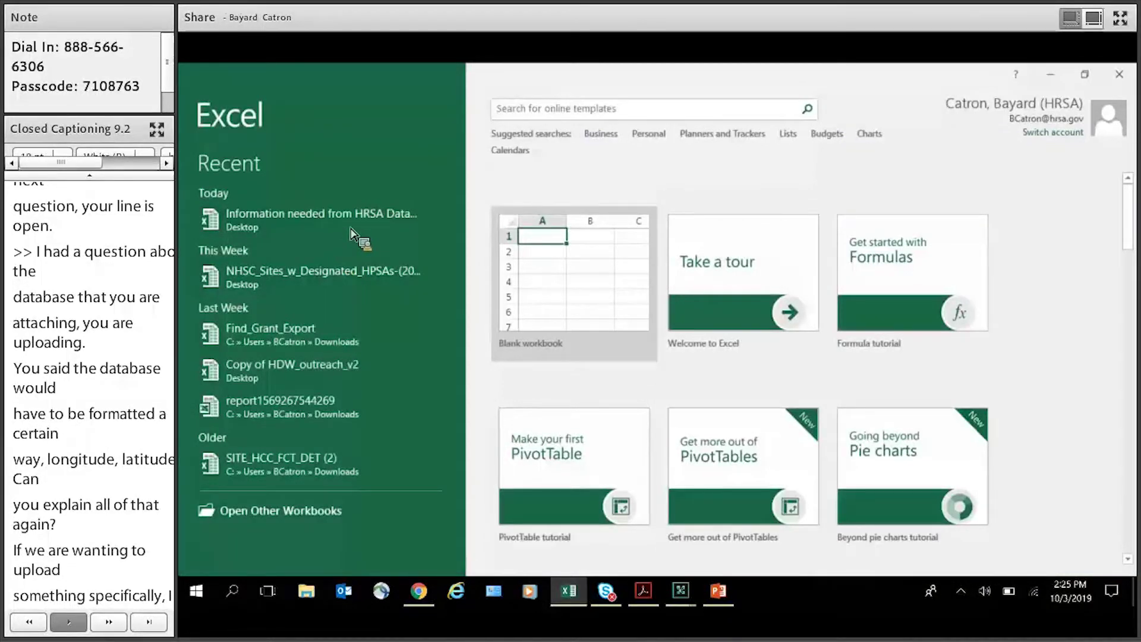
# Close Excel's start screen and put away Chrome and PowerPoint to show the desktop
pyautogui.click(1126, 82)
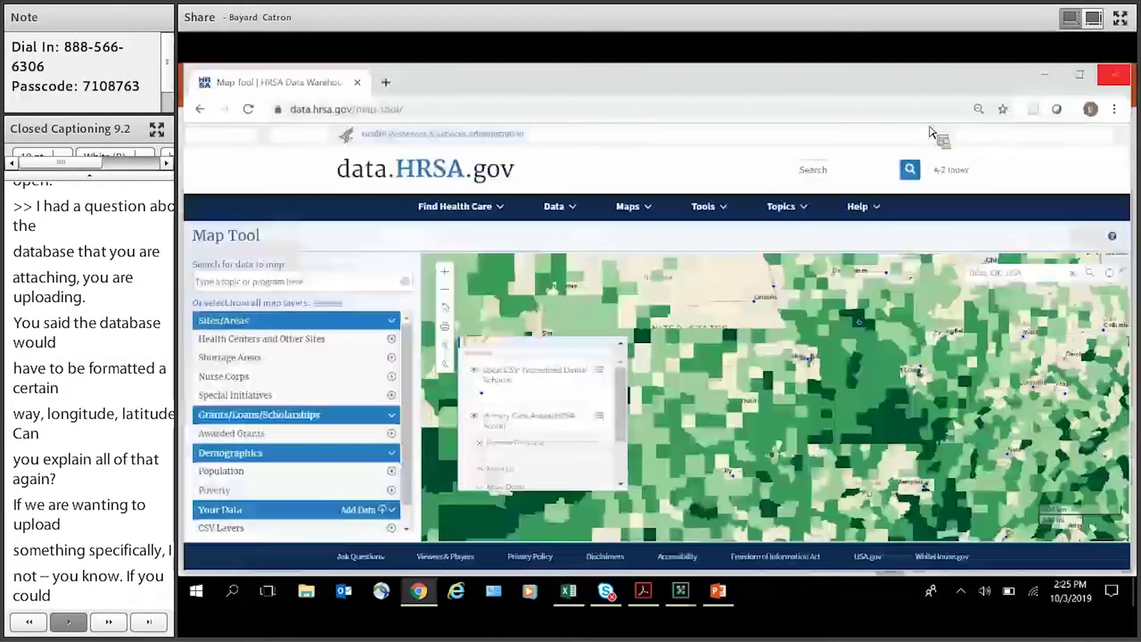
pyautogui.click(1126, 78)
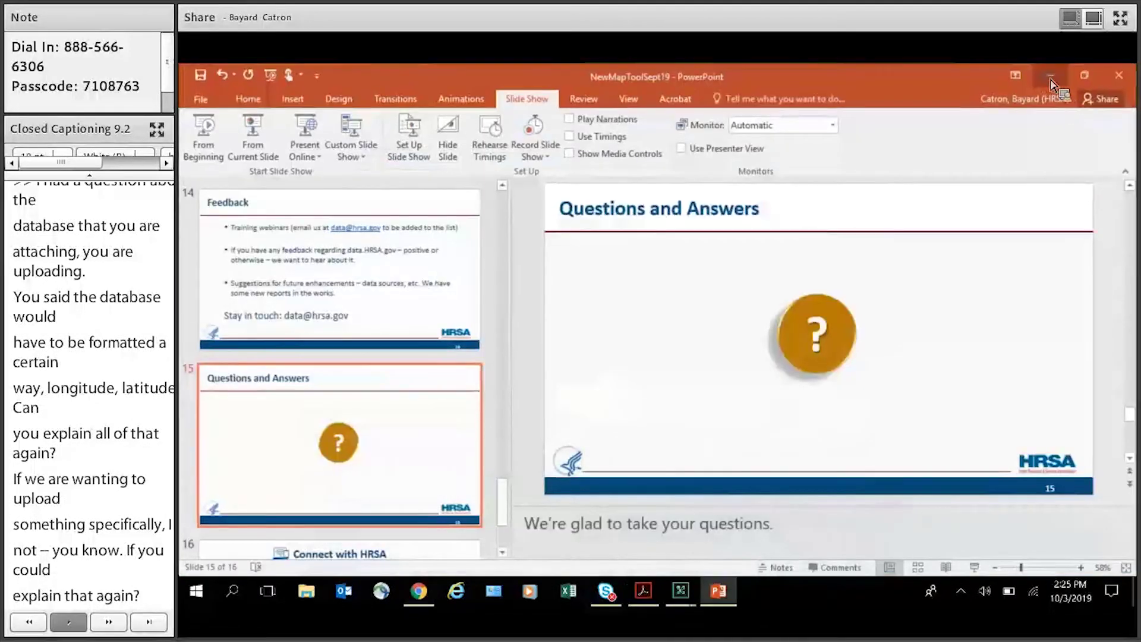
pyautogui.click(1050, 80)
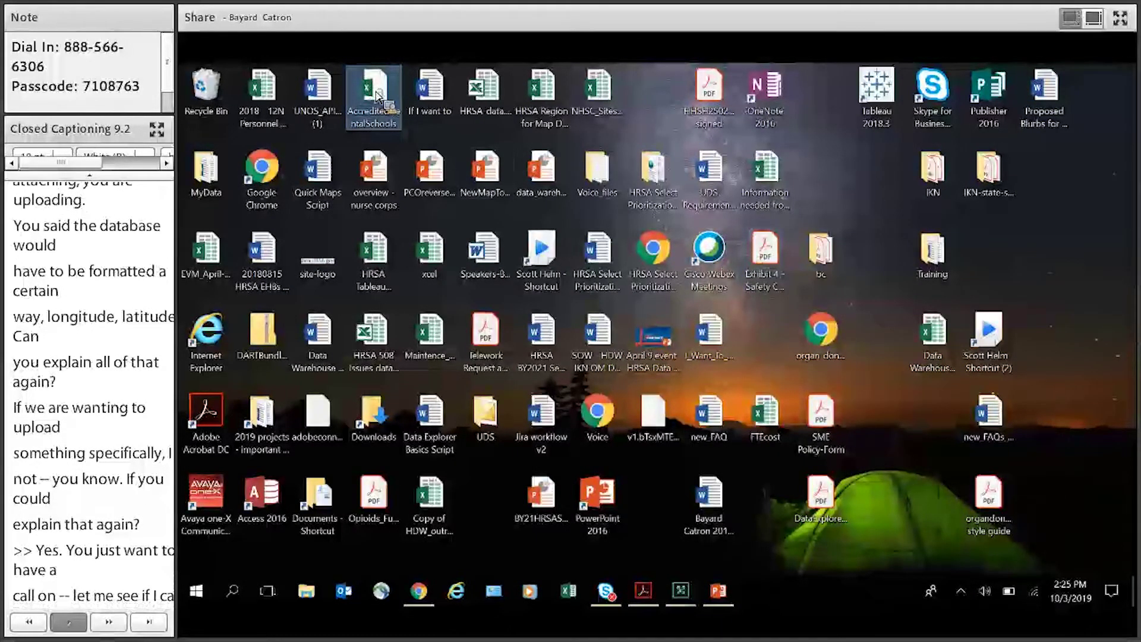
# Open AccreditedDentalSchools.csv in Excel, widen columns A and B for school names and cities, then return to Chrome
pyautogui.moveTo(377, 96)
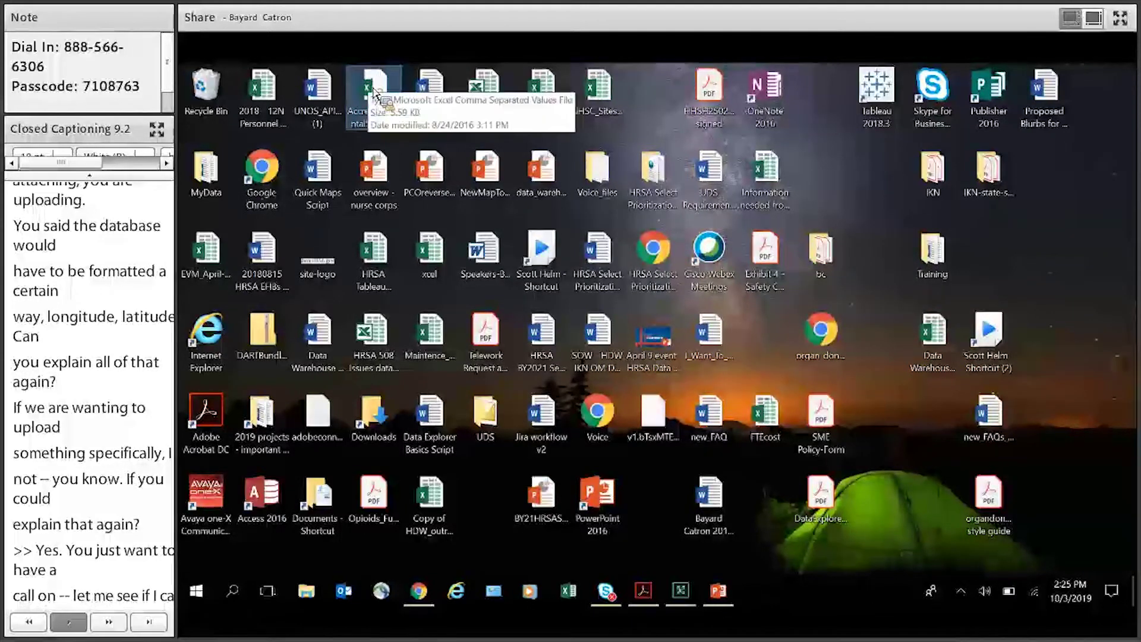
pyautogui.doubleClick(372, 89)
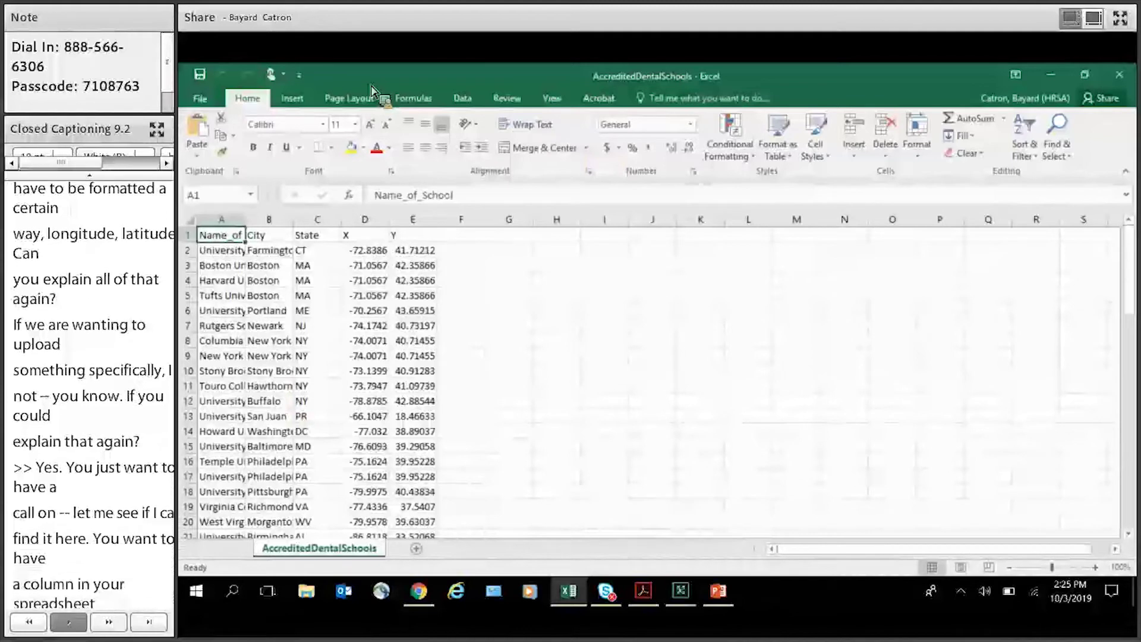
pyautogui.moveTo(293, 219); pyautogui.dragTo(395, 219)
pyautogui.moveTo(327, 236); pyautogui.dragTo(359, 234)
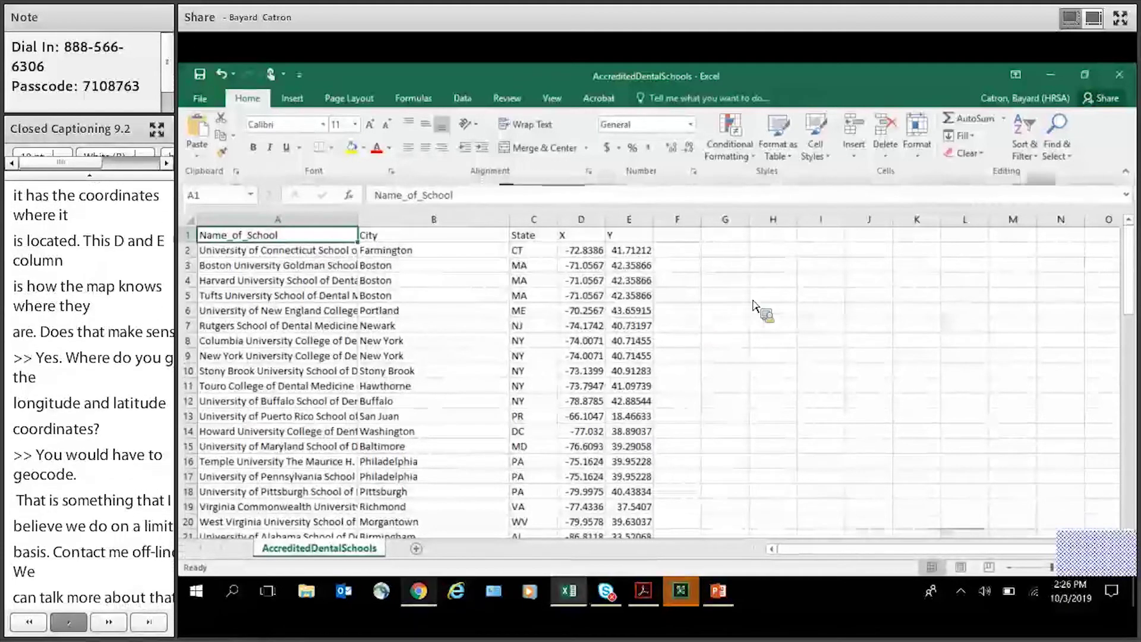
pyautogui.click(419, 591)
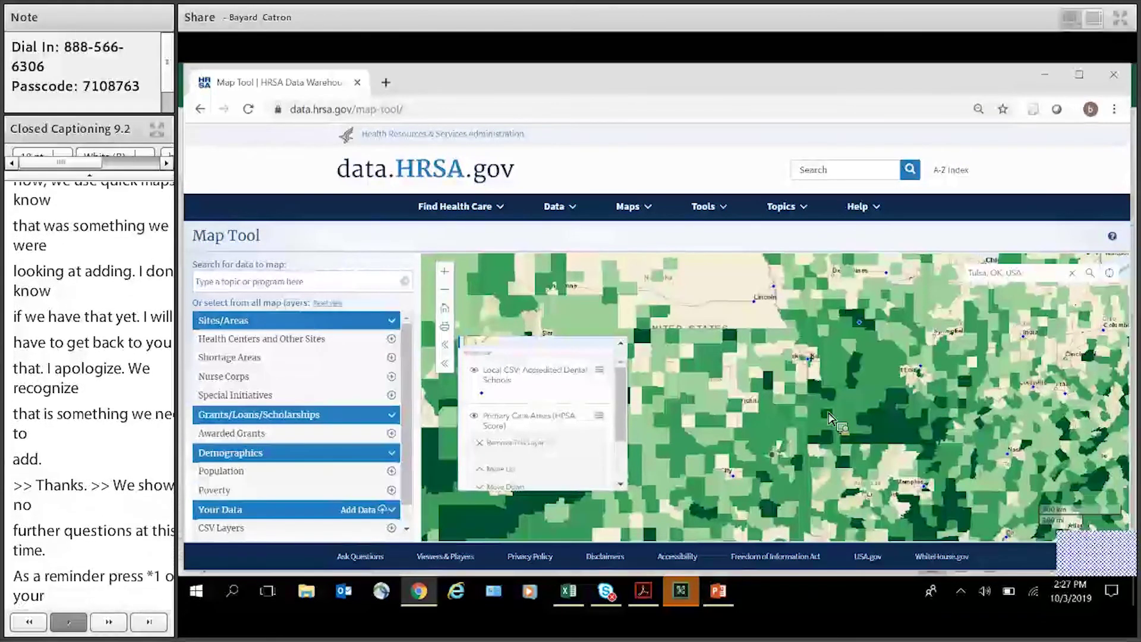
# Reset the map to the default full-US extent showing dental schools over HPSA shading
pyautogui.click(444, 308)
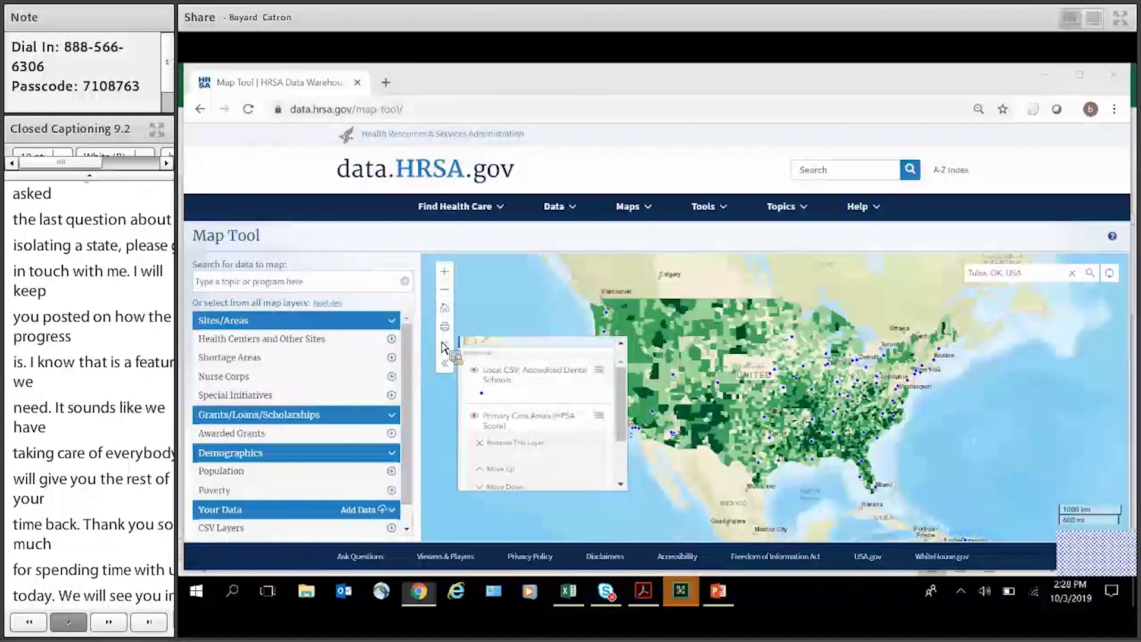
pyautogui.moveTo(680, 592)
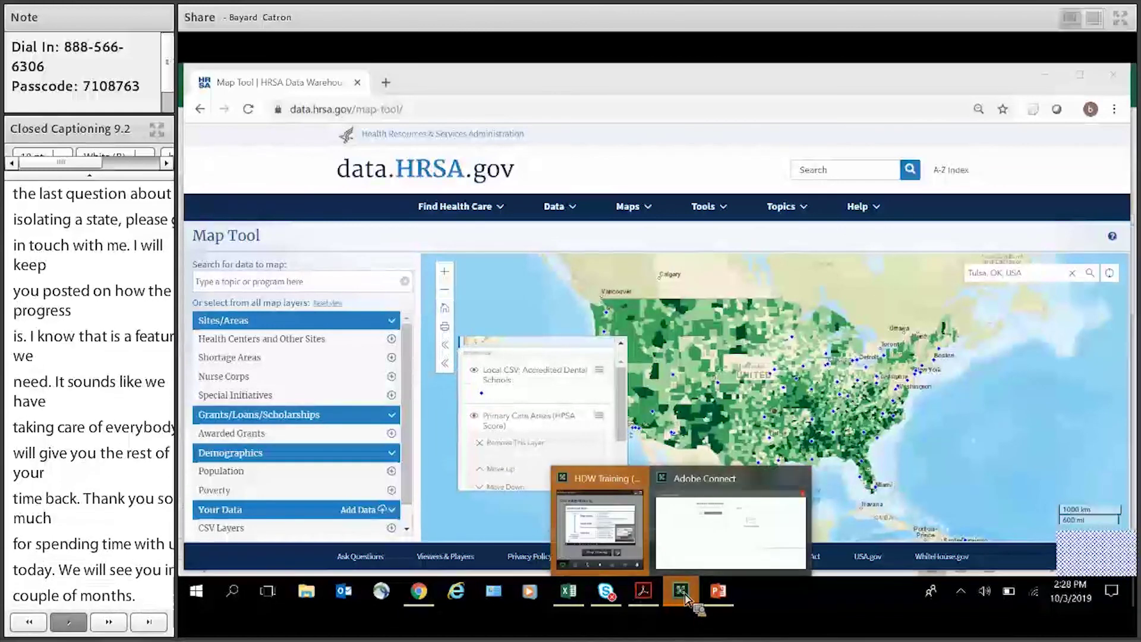